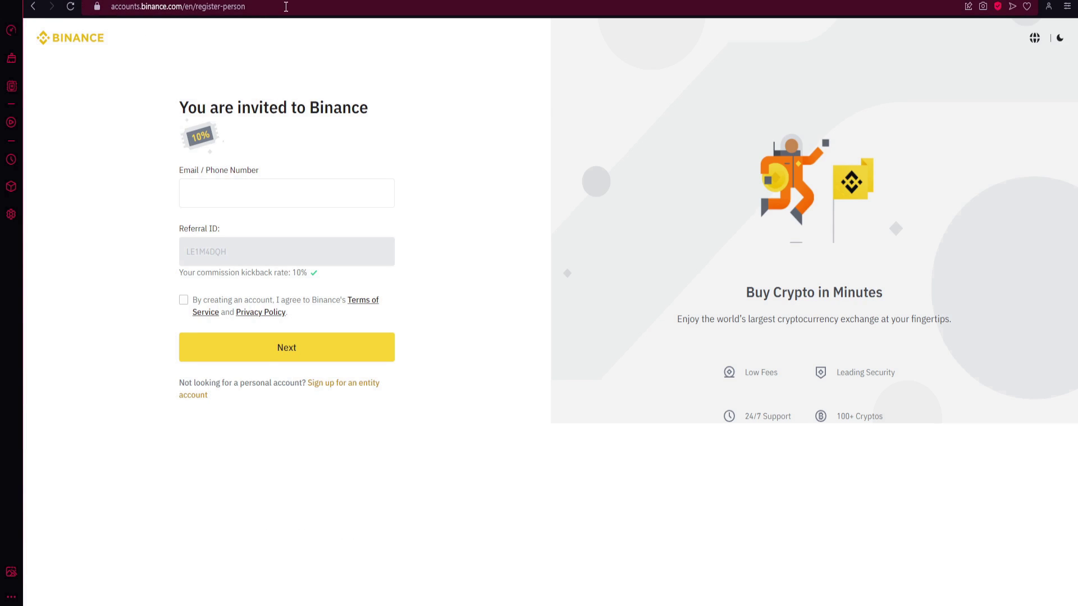
# Check the referral link, start the email entry and agree to the Terms of Service and Privacy Policy.
pyautogui.click(286, 7)
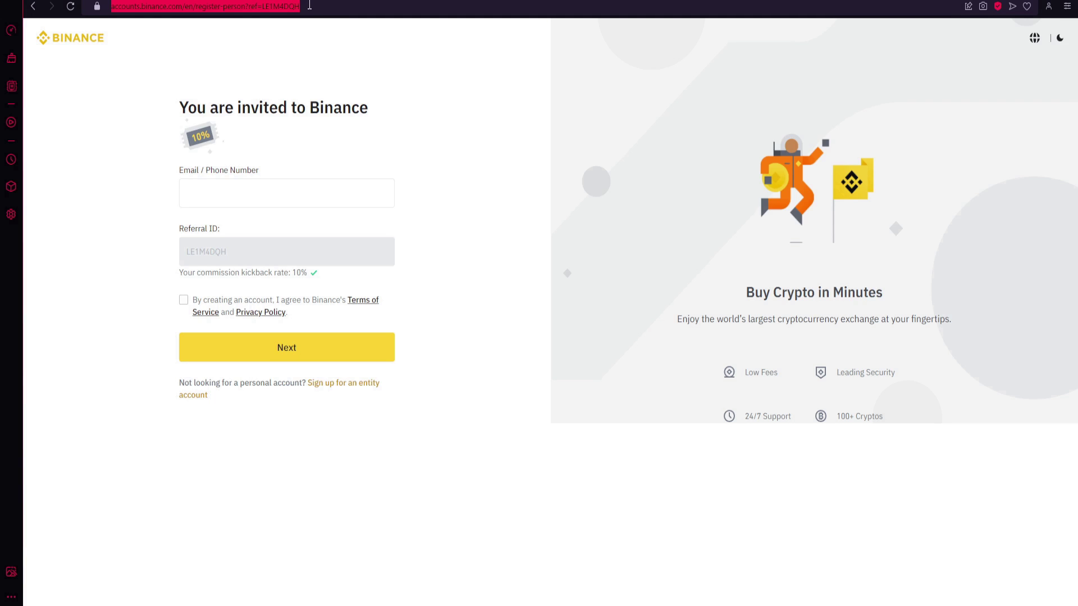
pyautogui.click(329, 144)
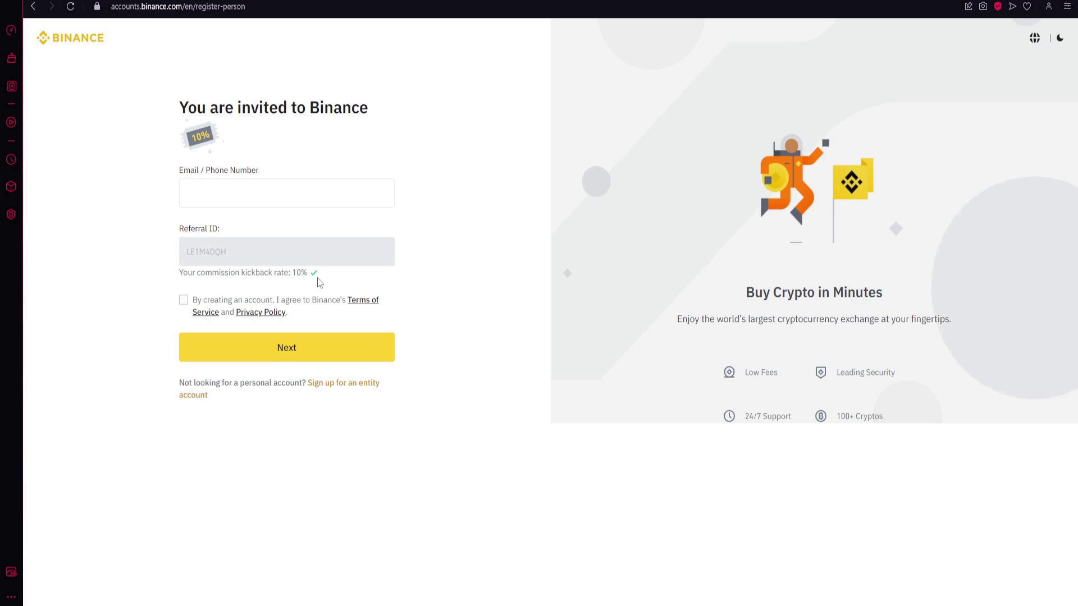
pyautogui.click(187, 196)
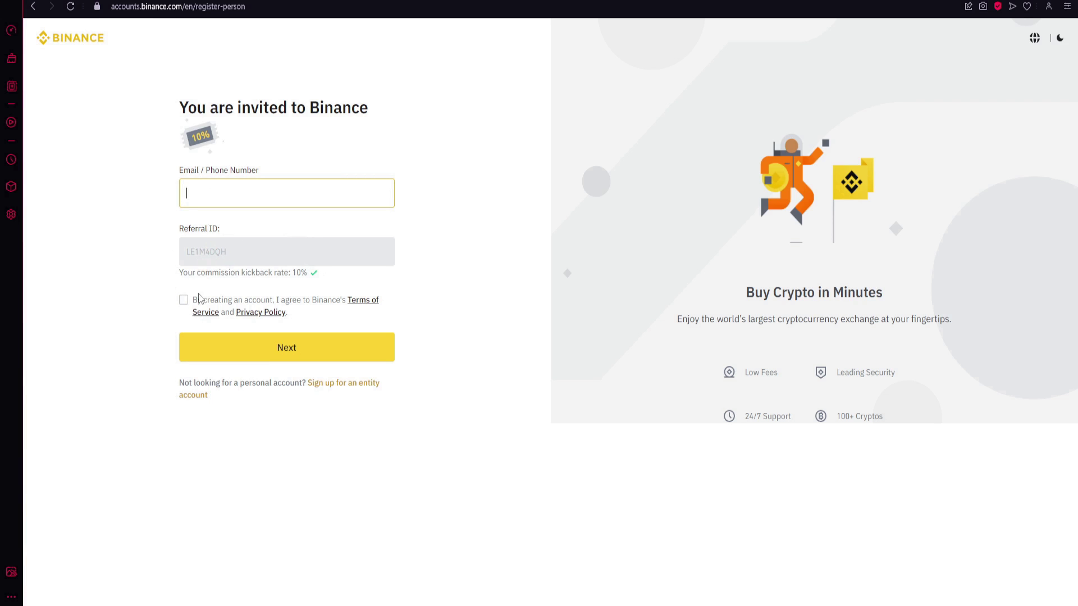
pyautogui.click(184, 303)
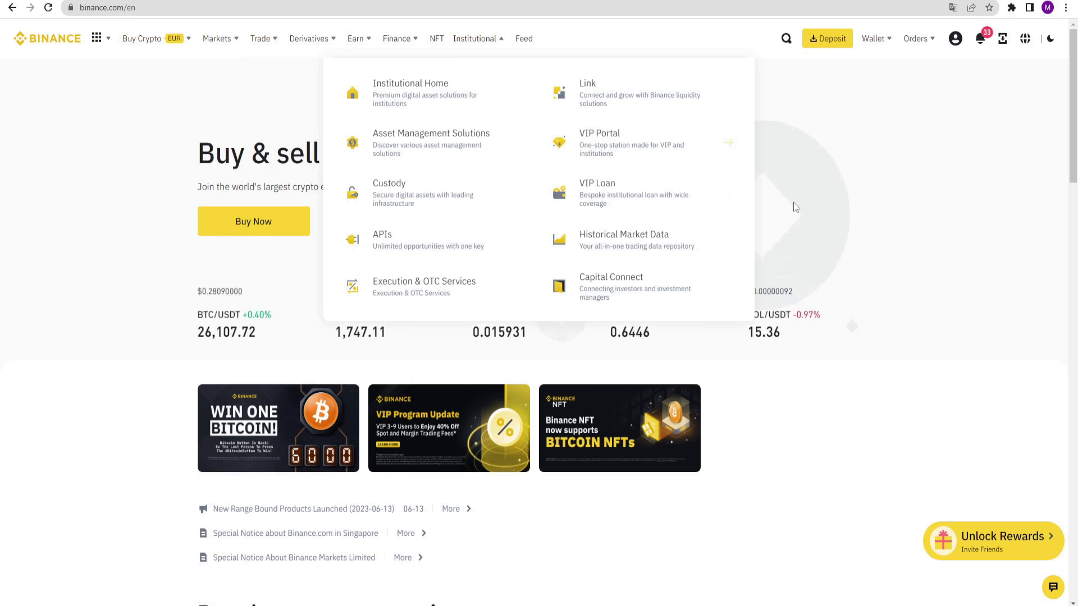
pyautogui.moveTo(955, 38)
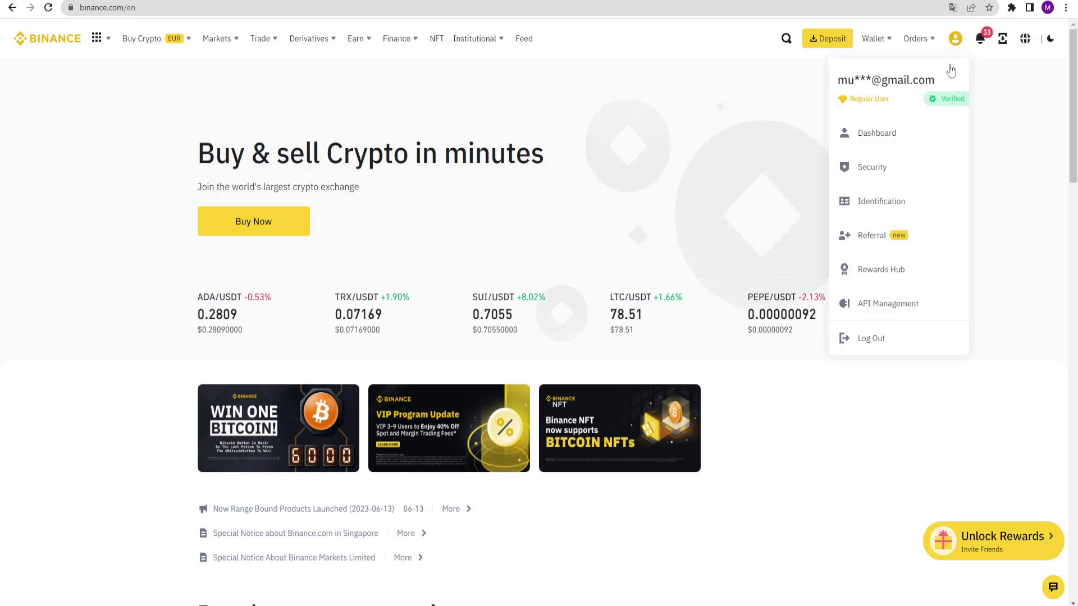
pyautogui.click(913, 205)
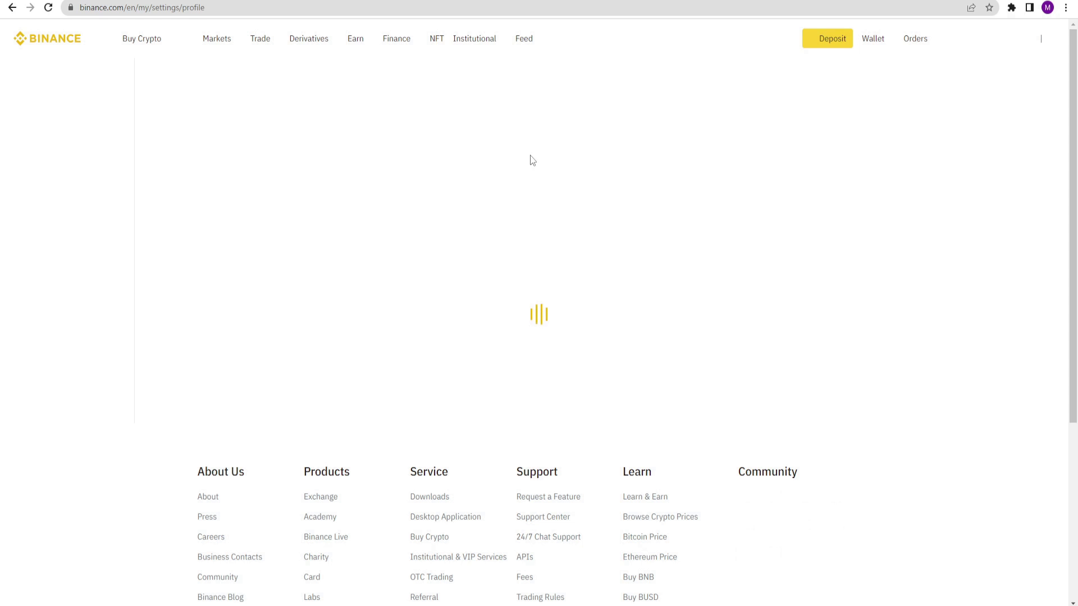
pyautogui.moveTo(454, 178); pyautogui.dragTo(528, 224)
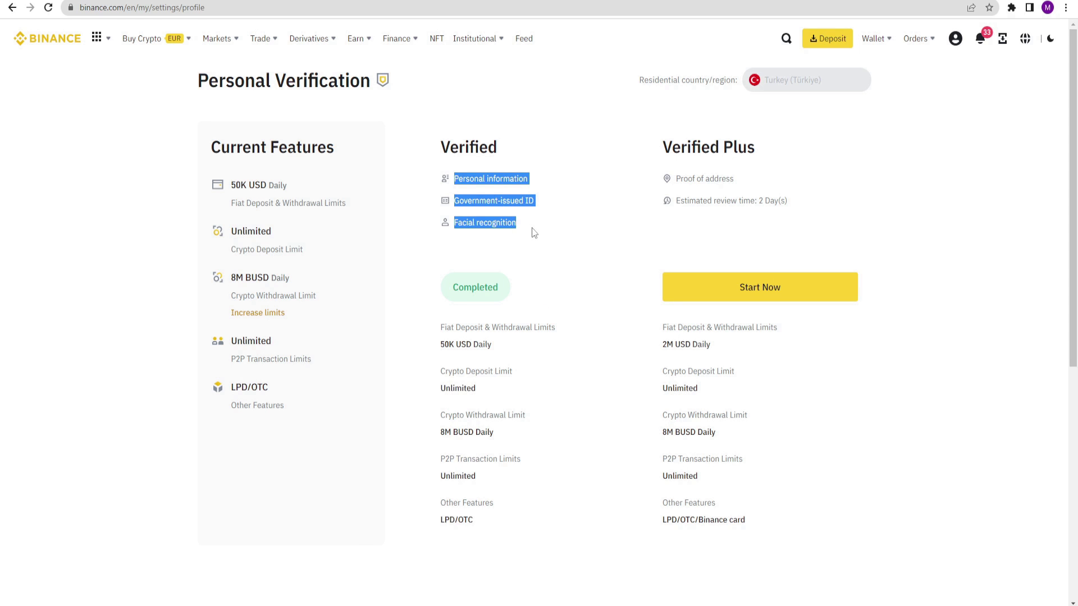
pyautogui.click(549, 230)
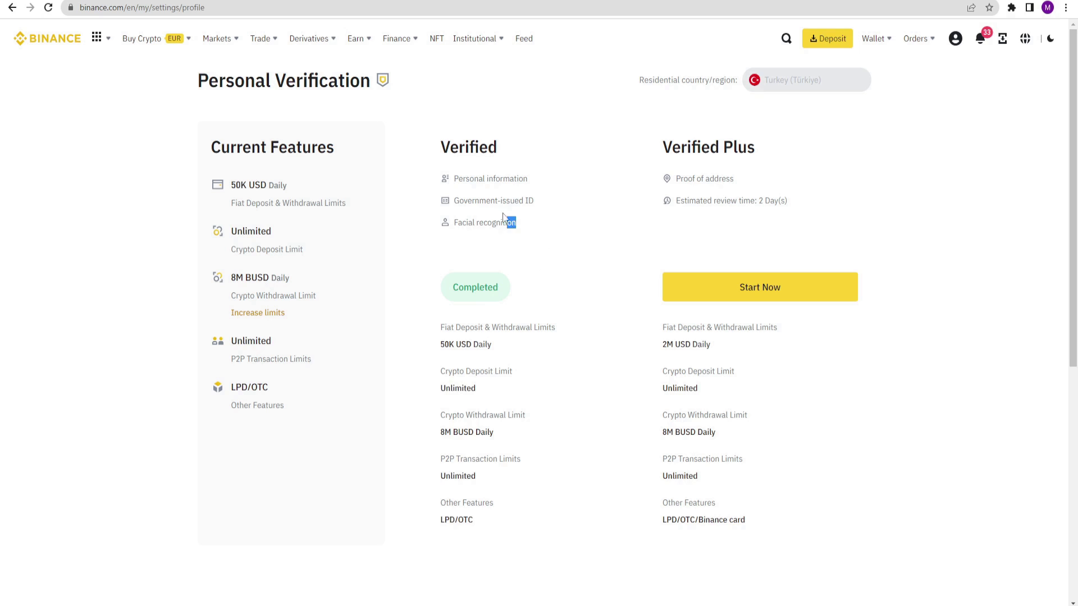
pyautogui.moveTo(504, 217); pyautogui.dragTo(430, 180)
pyautogui.click(430, 180)
pyautogui.click(63, 44)
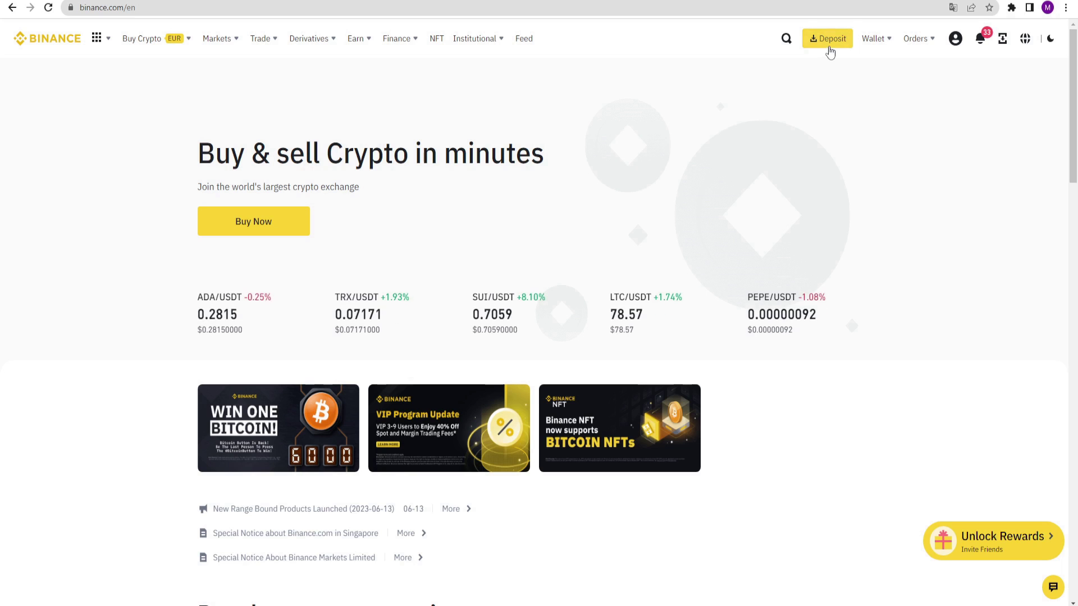
# Choose Buy Crypto from Deposit, proceed with a EUR purchase of BTC, and reopen the funding options.
pyautogui.click(829, 48)
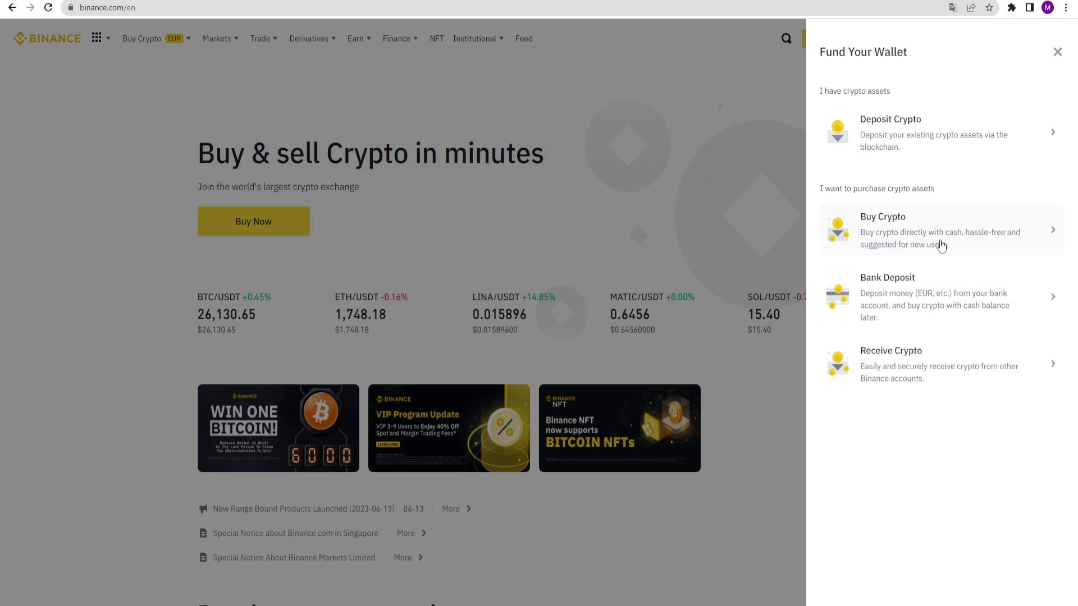
pyautogui.click(940, 244)
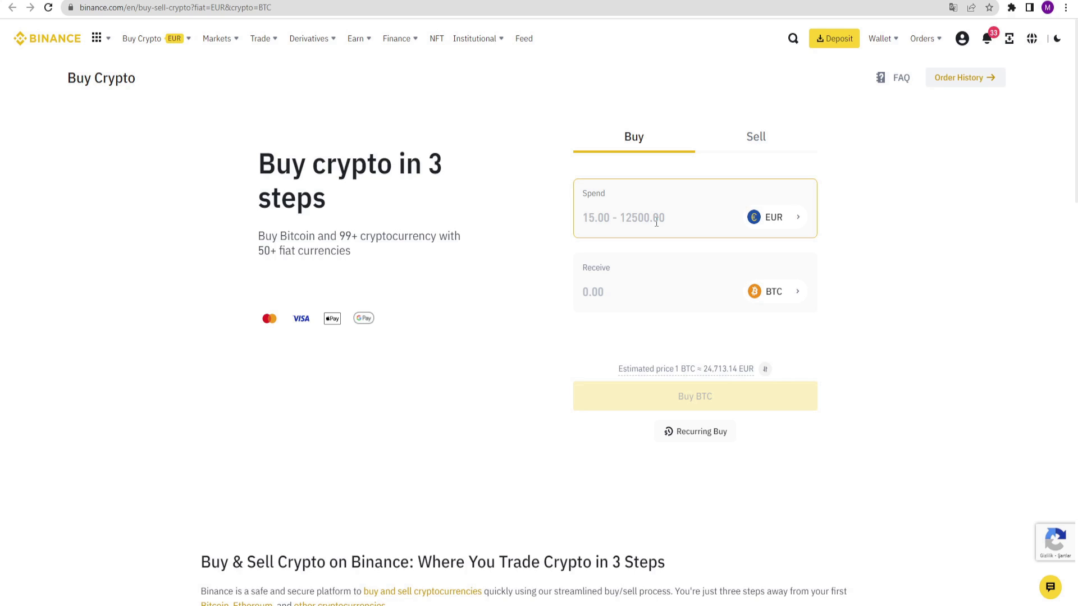
pyautogui.write('100')
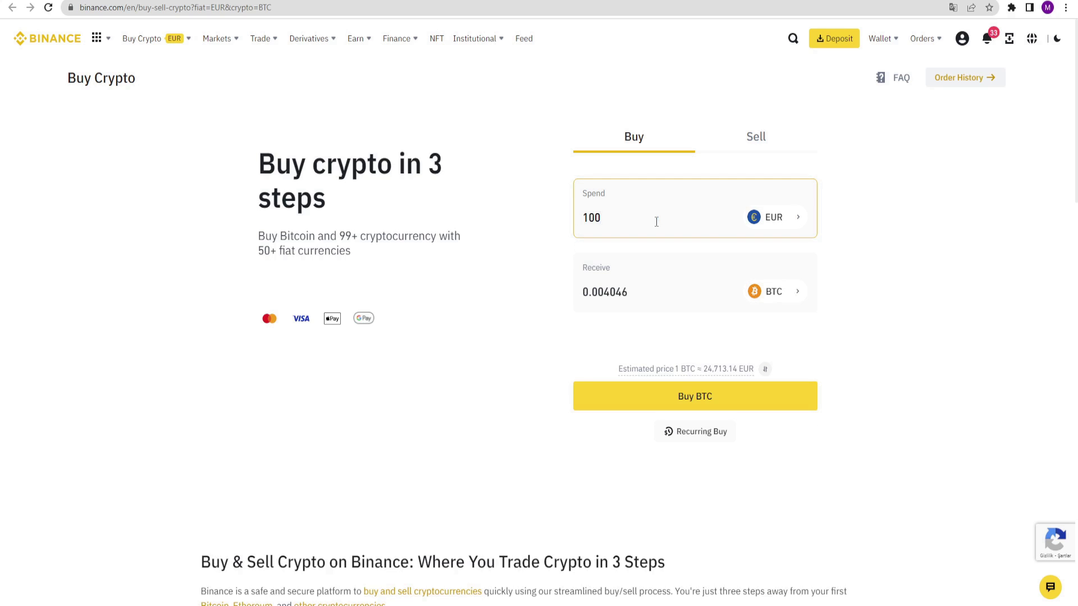
pyautogui.click(685, 399)
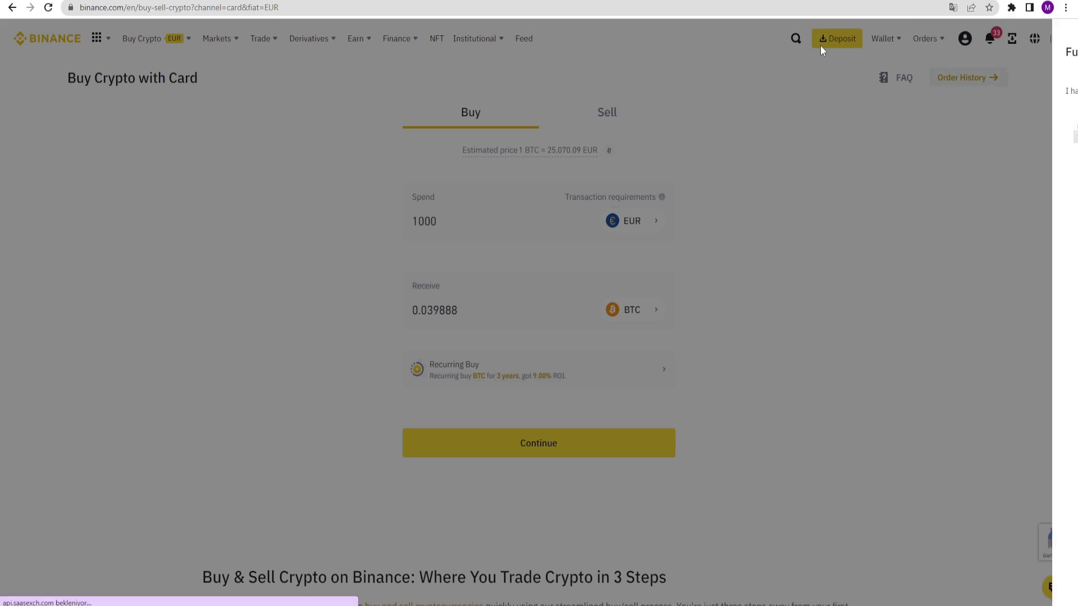
pyautogui.click(820, 44)
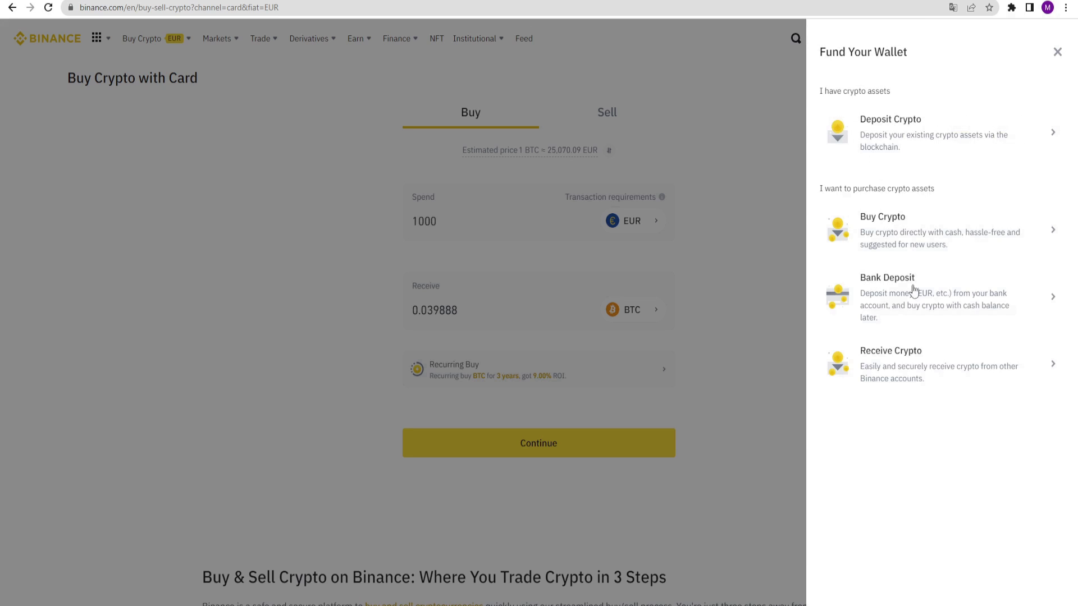
# Review Bank Deposit and the Fiat and Spot wallet, then go to P2P Trading.
pyautogui.click(937, 307)
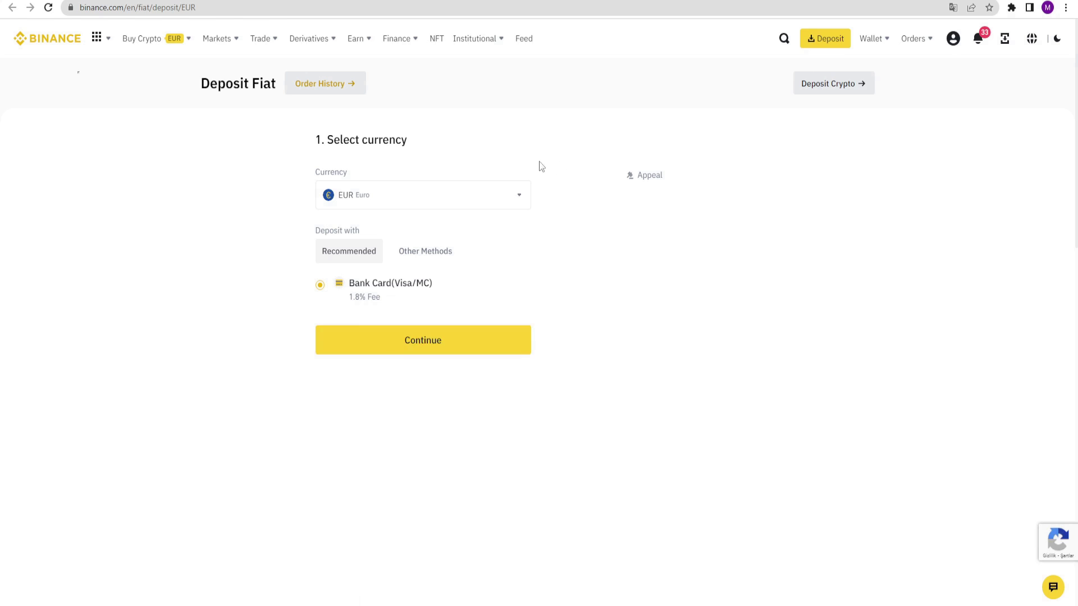
pyautogui.moveTo(870, 39)
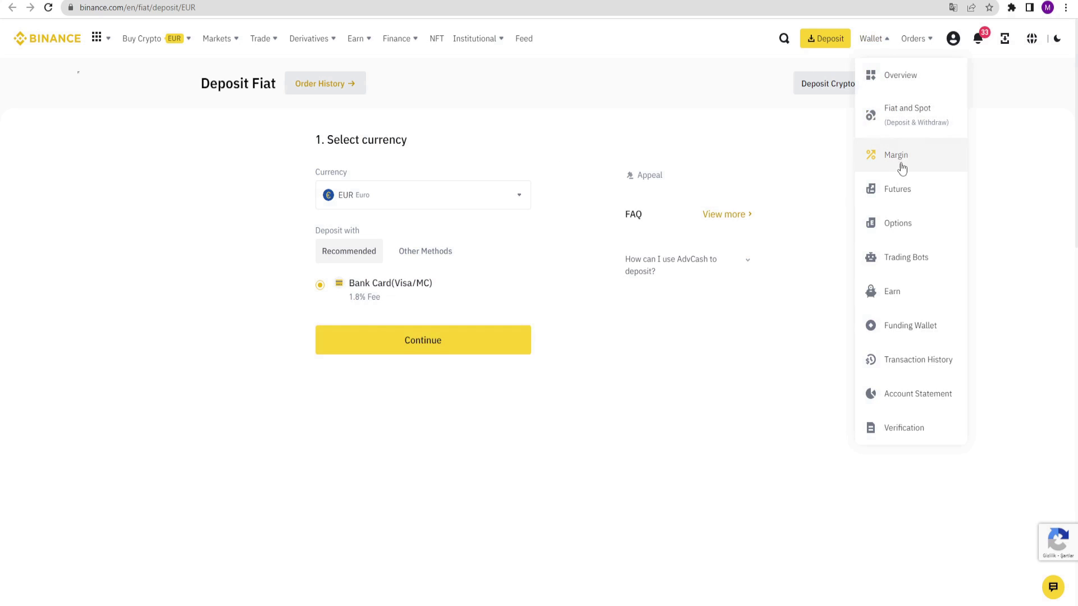
pyautogui.click(913, 122)
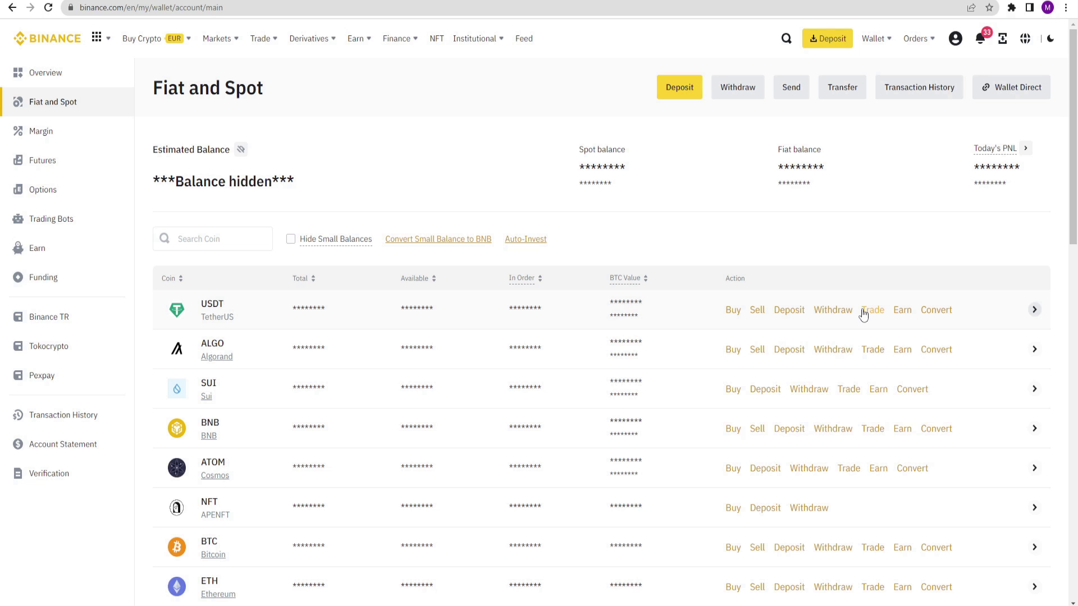
pyautogui.moveTo(142, 38)
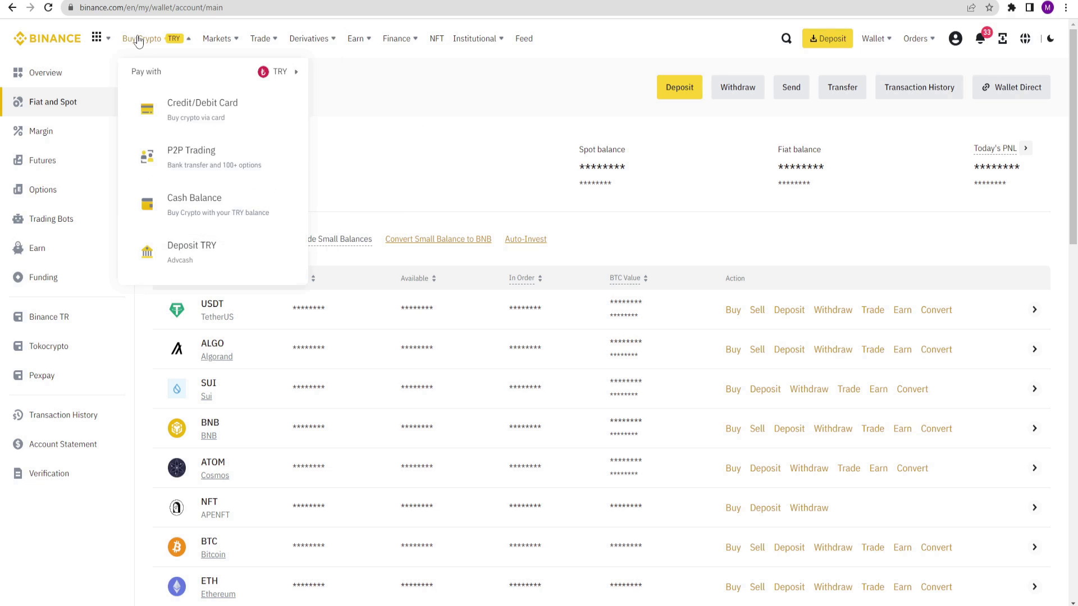
pyautogui.click(236, 164)
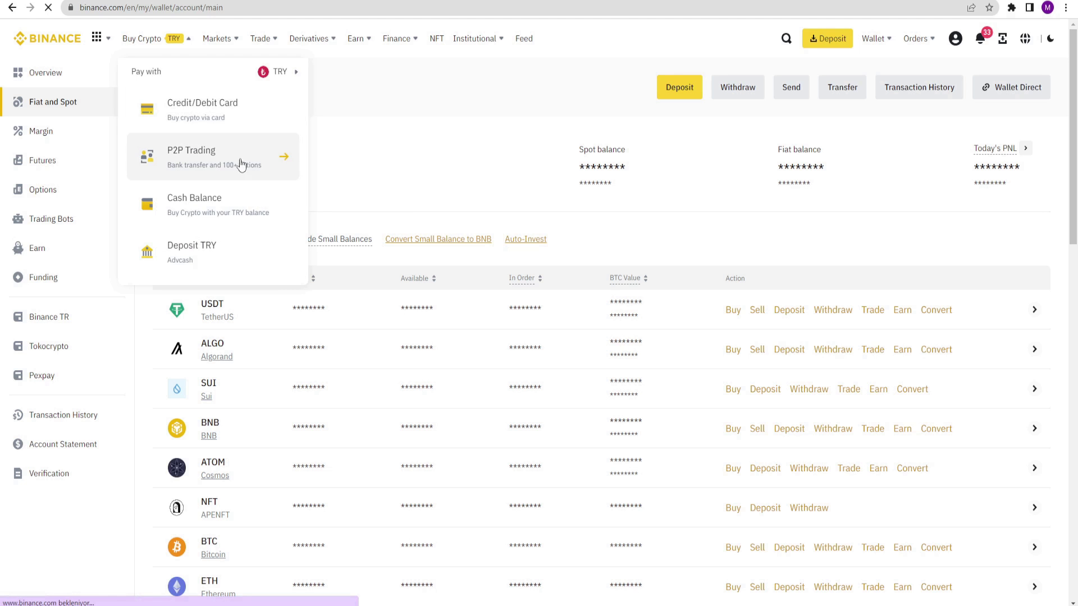
pyautogui.scroll(-3, 115, 189)
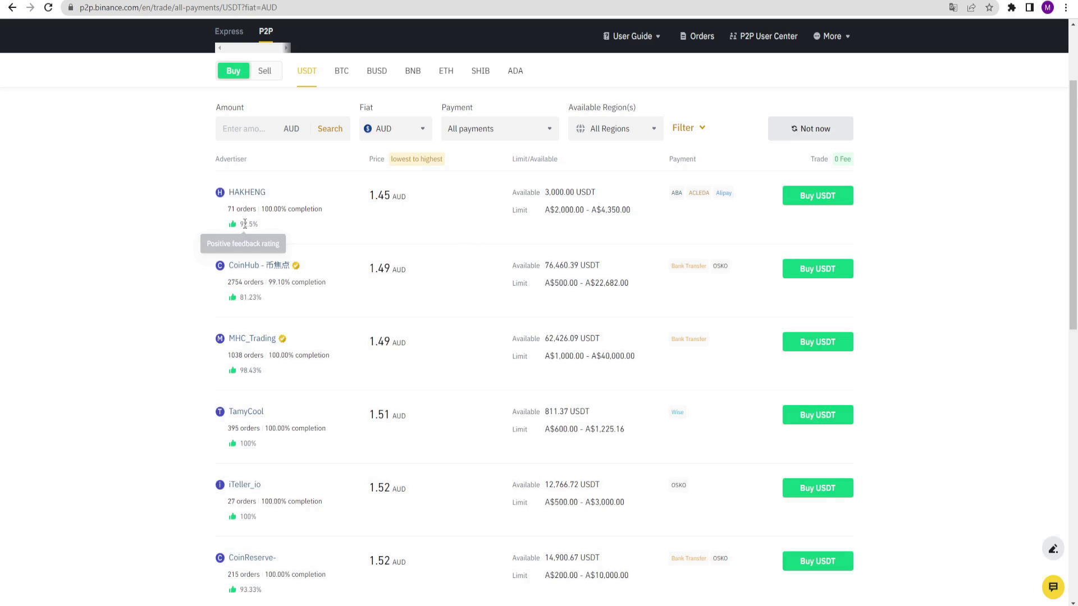
pyautogui.scroll(1, 421, 210)
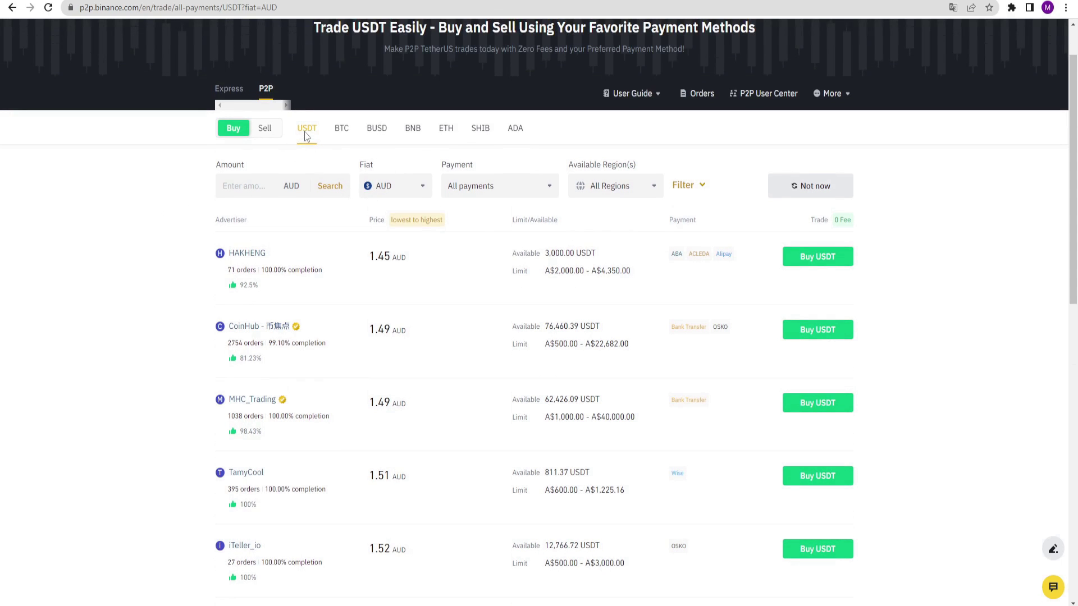
# Keep AUD as the fiat currency, open the MHC_Trading Buy USDT form and cancel it.
pyautogui.click(392, 193)
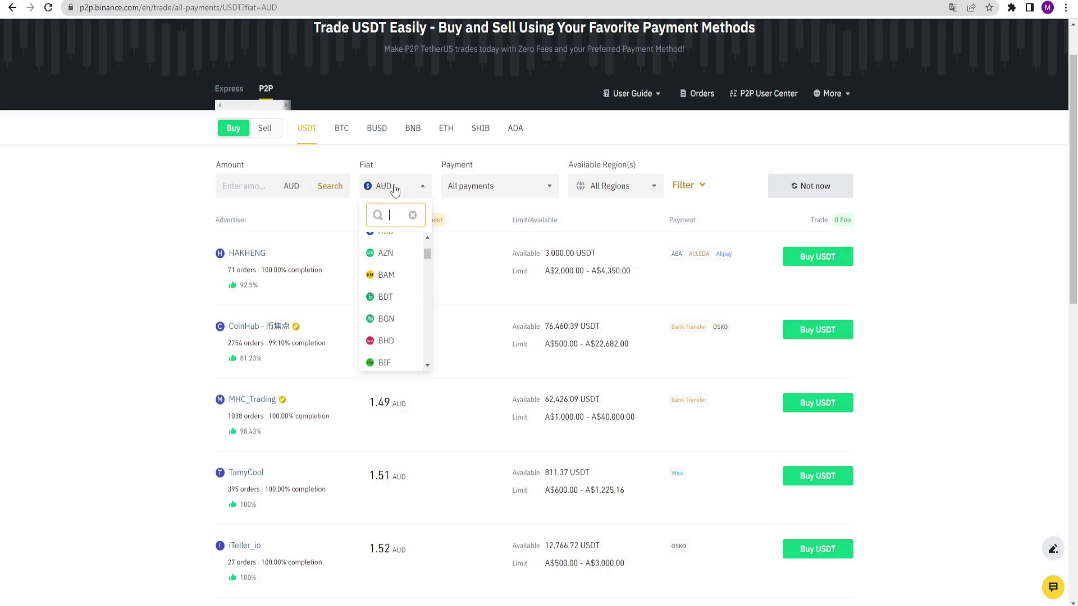
pyautogui.click(394, 191)
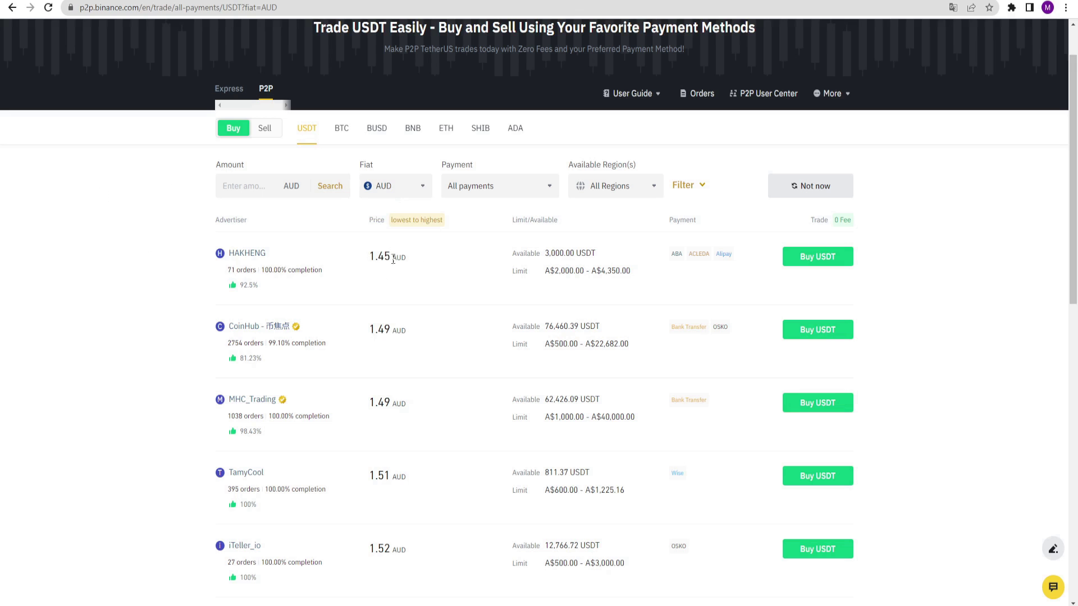
pyautogui.scroll(-1, 421, 261)
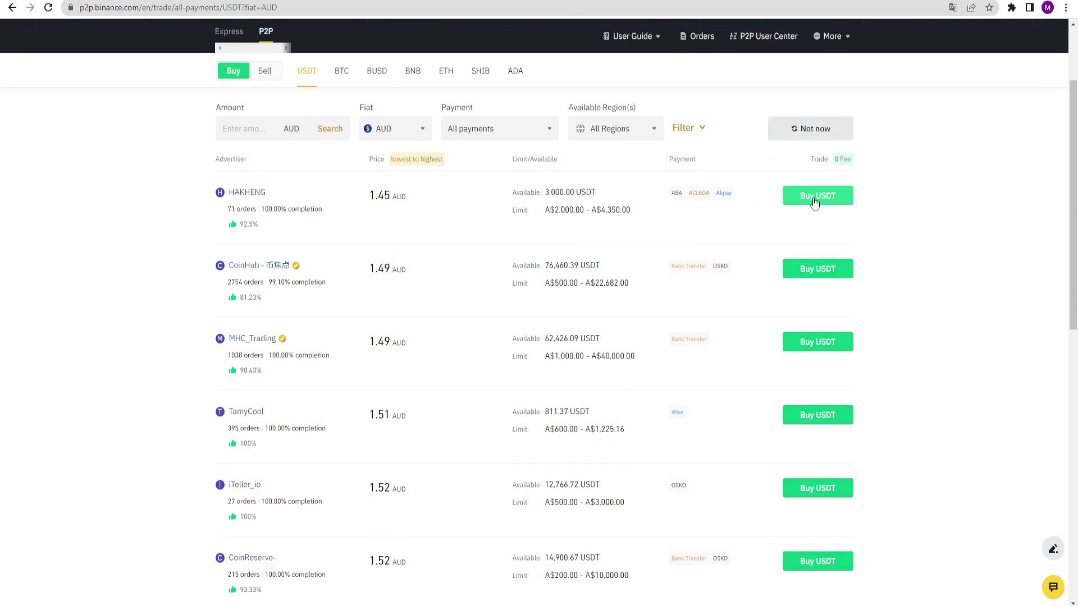
pyautogui.click(810, 202)
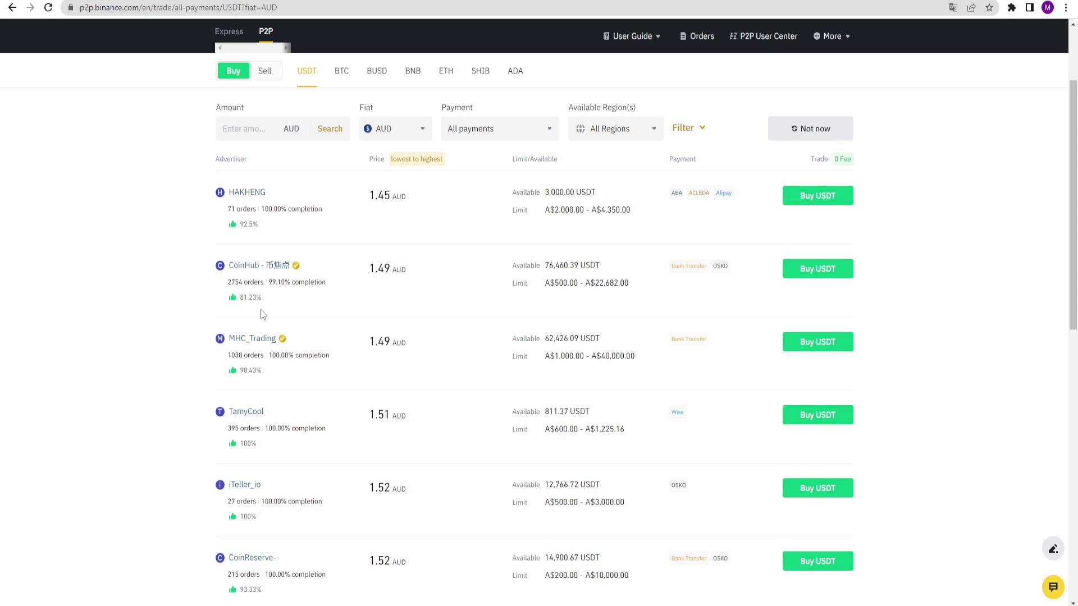
pyautogui.scroll(-1, 260, 312)
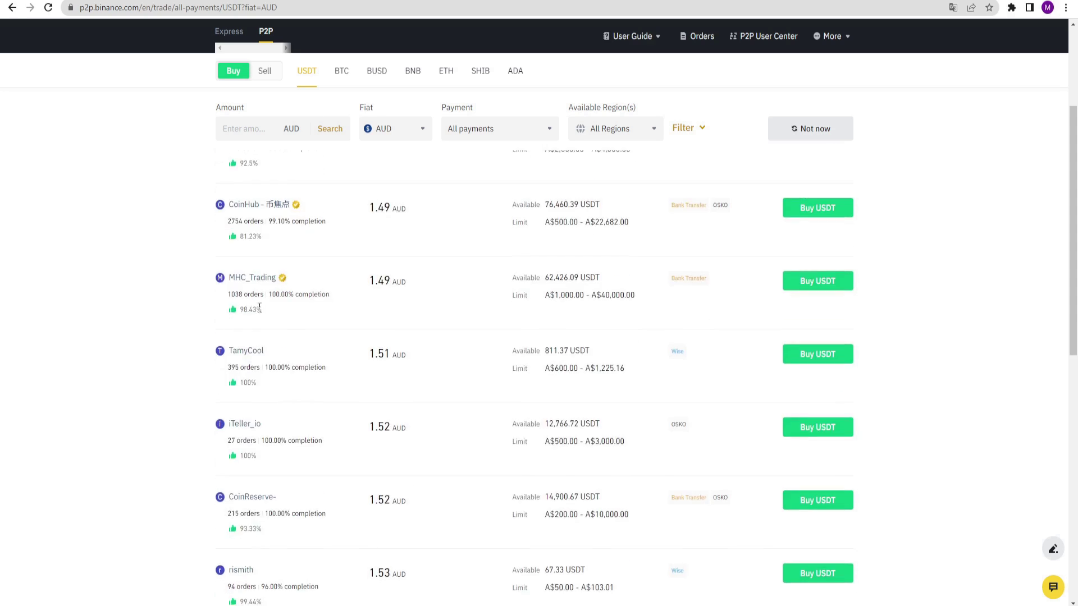
pyautogui.click(839, 283)
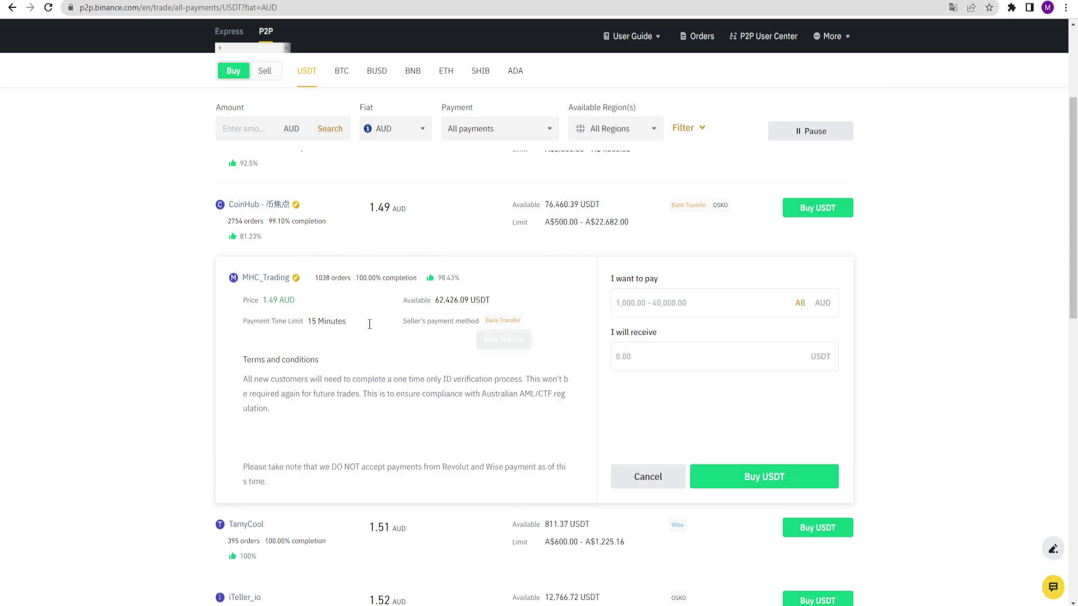
pyautogui.click(947, 275)
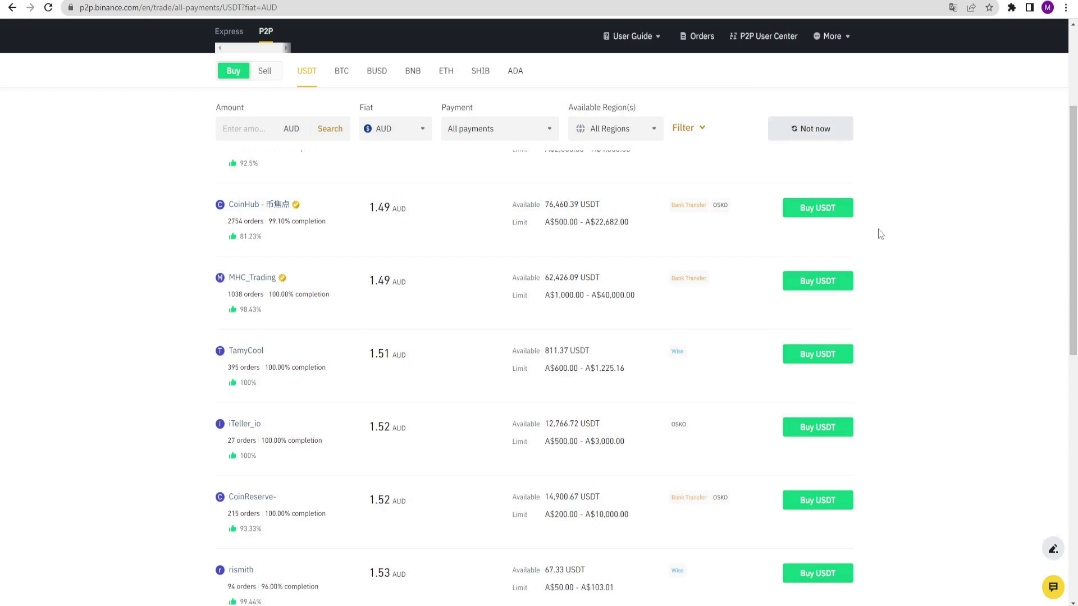
pyautogui.scroll(-1, 273, 353)
pyautogui.scroll(-1, 211, 358)
pyautogui.scroll(-1, 148, 361)
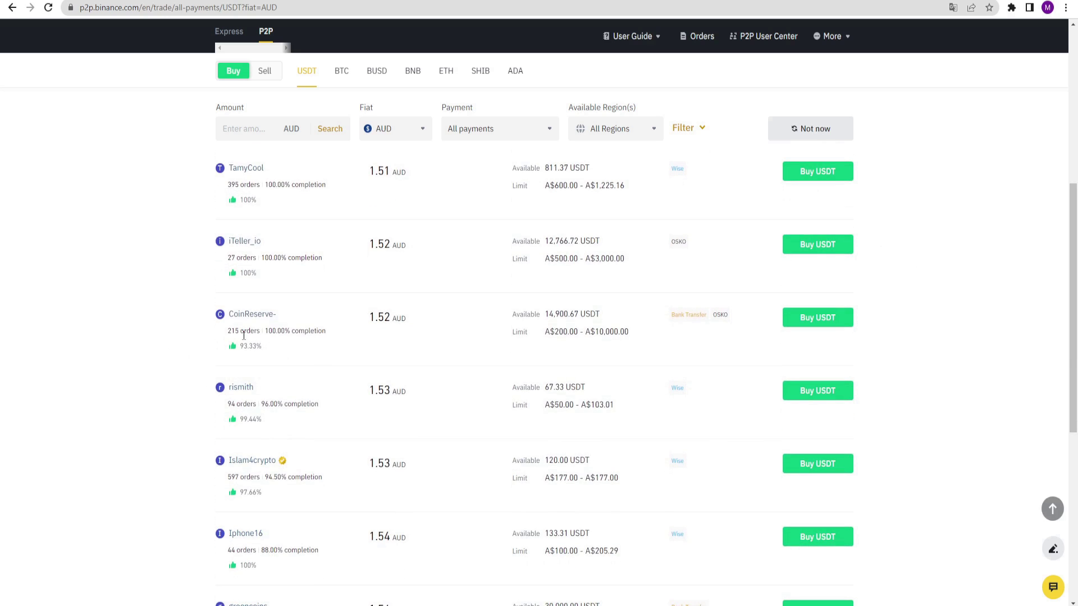
pyautogui.scroll(3, 243, 335)
pyautogui.scroll(2, 242, 339)
pyautogui.scroll(-1, 290, 331)
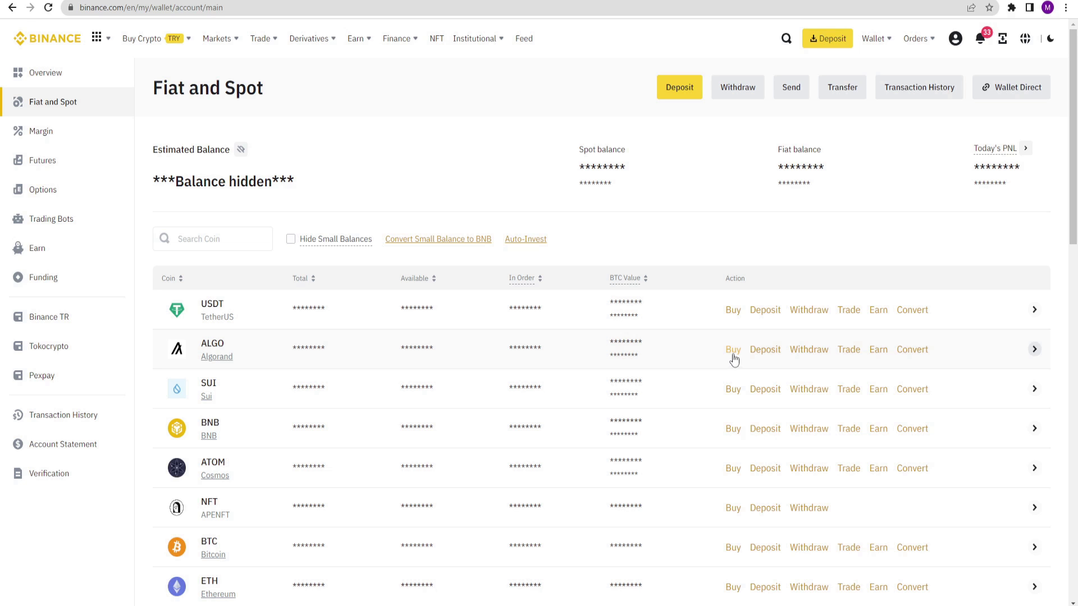
pyautogui.moveTo(873, 350)
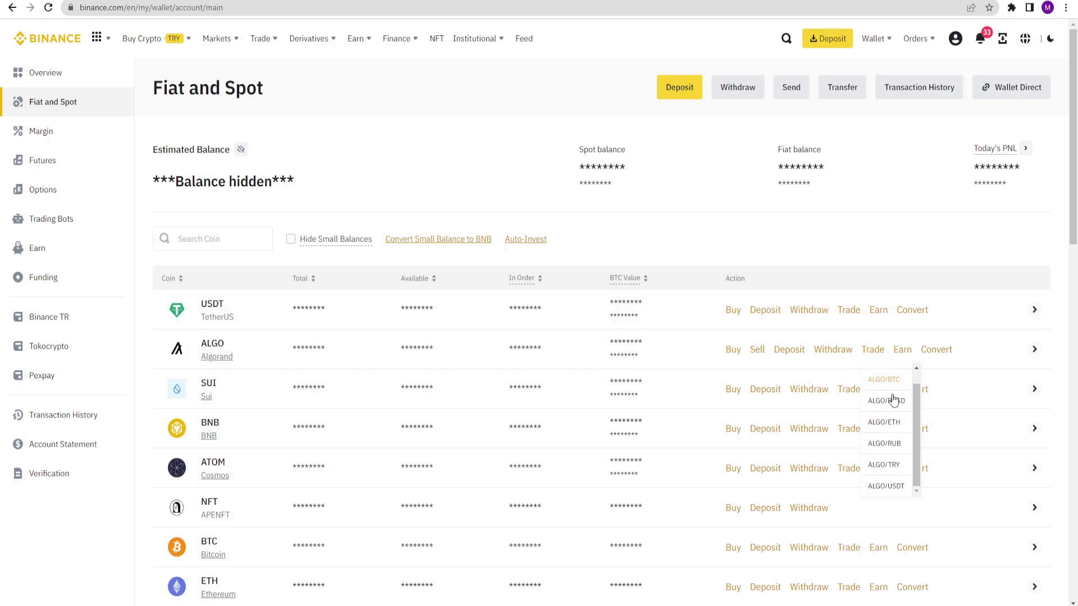
# Choose the ALGO/USDT pair from the ALGO row's Trade list.
pyautogui.click(886, 485)
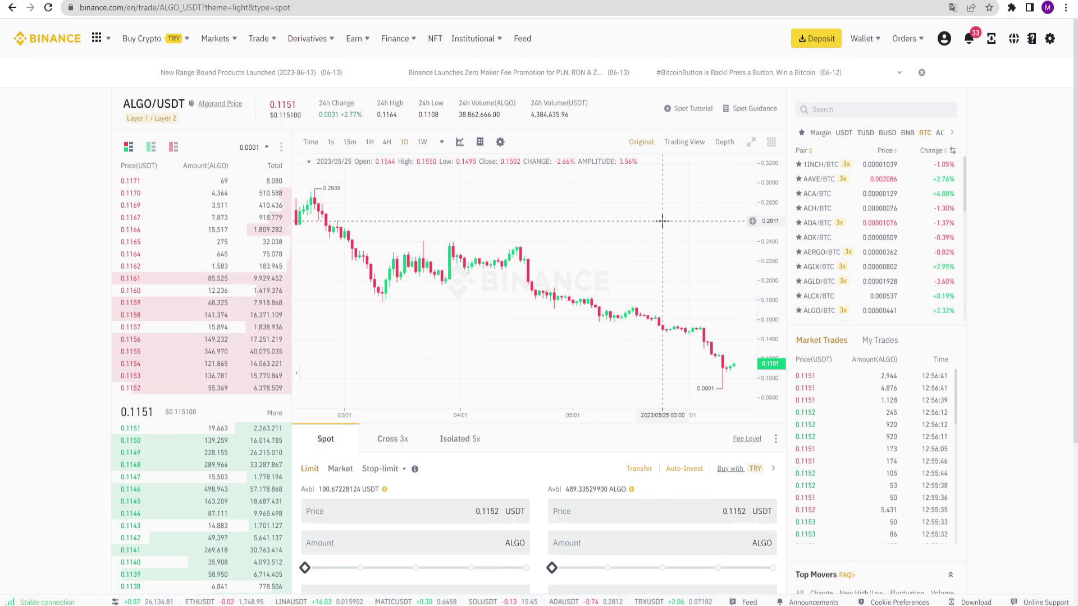
# Switch the chart through 1s and 15m to 4-hour candles and highlight the current ALGO price.
pyautogui.click(331, 143)
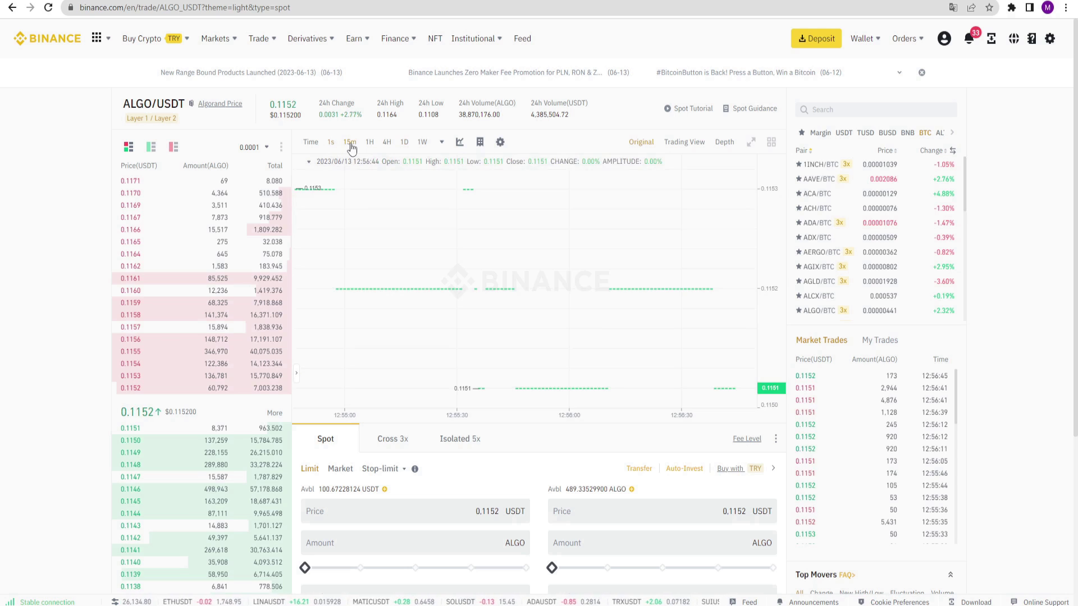
pyautogui.click(350, 144)
pyautogui.click(370, 143)
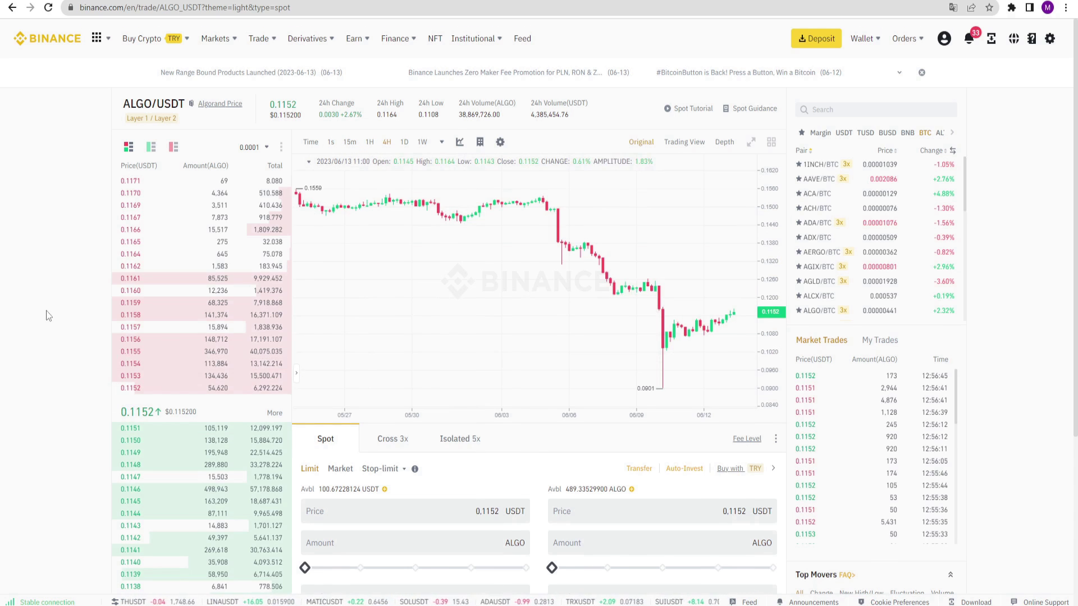
pyautogui.scroll(-1, 46, 313)
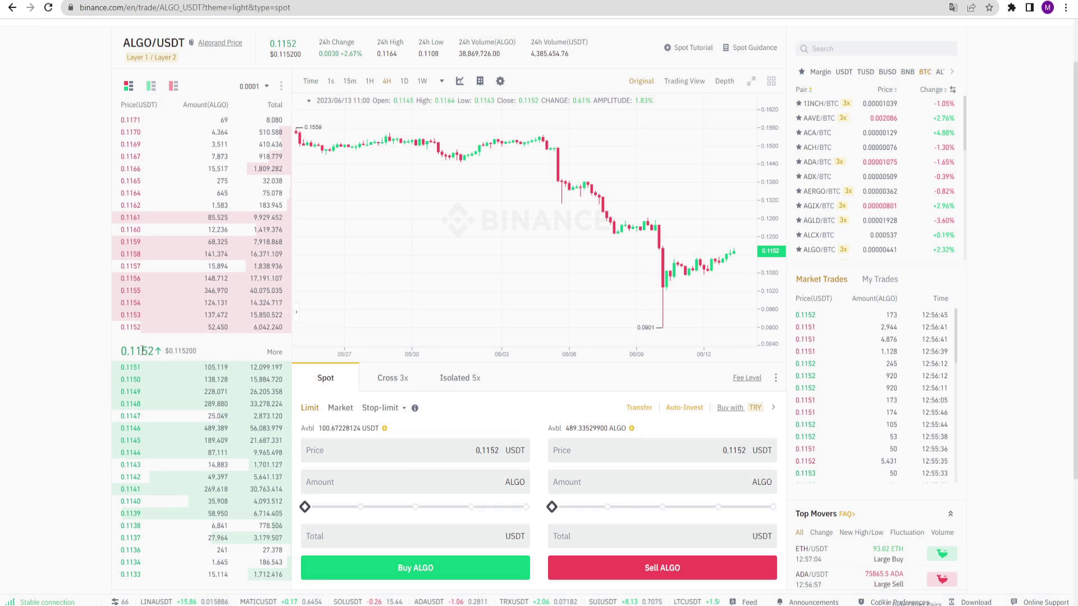
pyautogui.moveTo(203, 354); pyautogui.dragTo(46, 344)
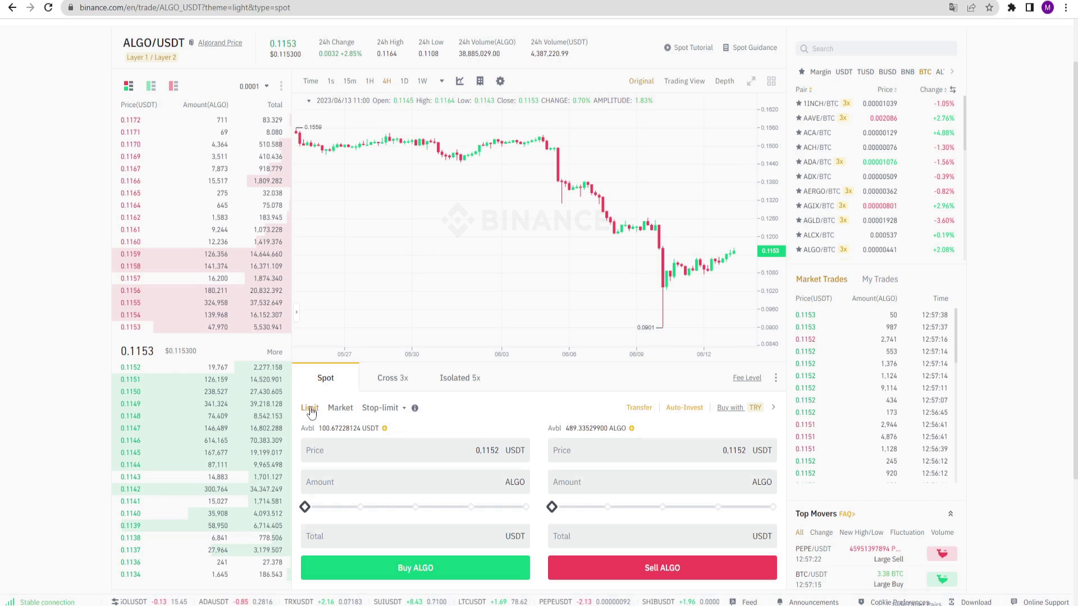
pyautogui.scroll(-1, 310, 412)
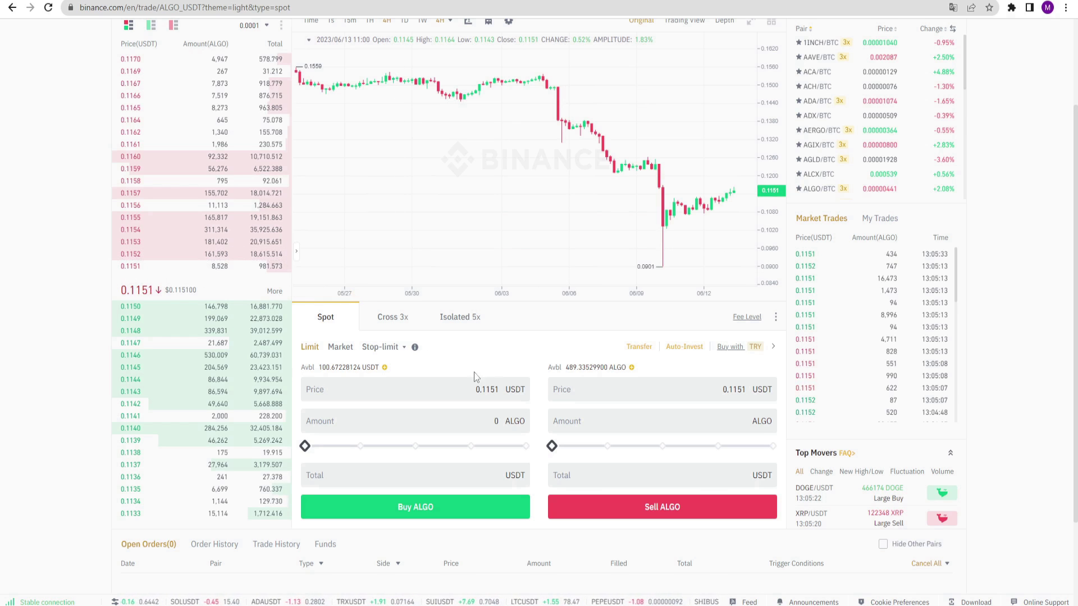
# Review the 0.1151 USDT buy price and start entering the ALGO amount.
pyautogui.click(497, 390)
pyautogui.moveTo(499, 390); pyautogui.dragTo(462, 389)
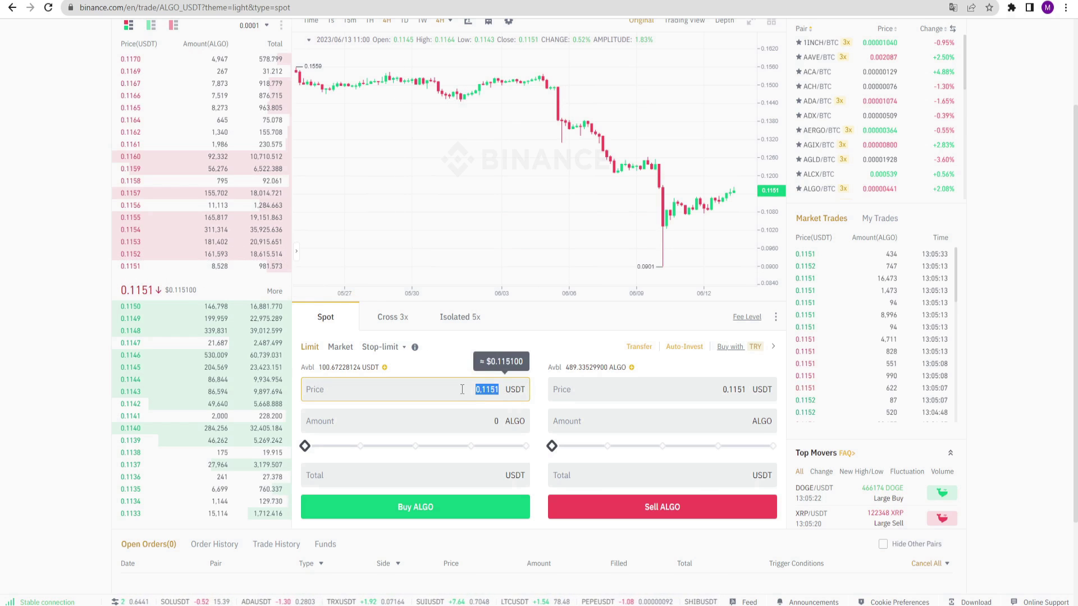
pyautogui.click(444, 373)
pyautogui.click(481, 426)
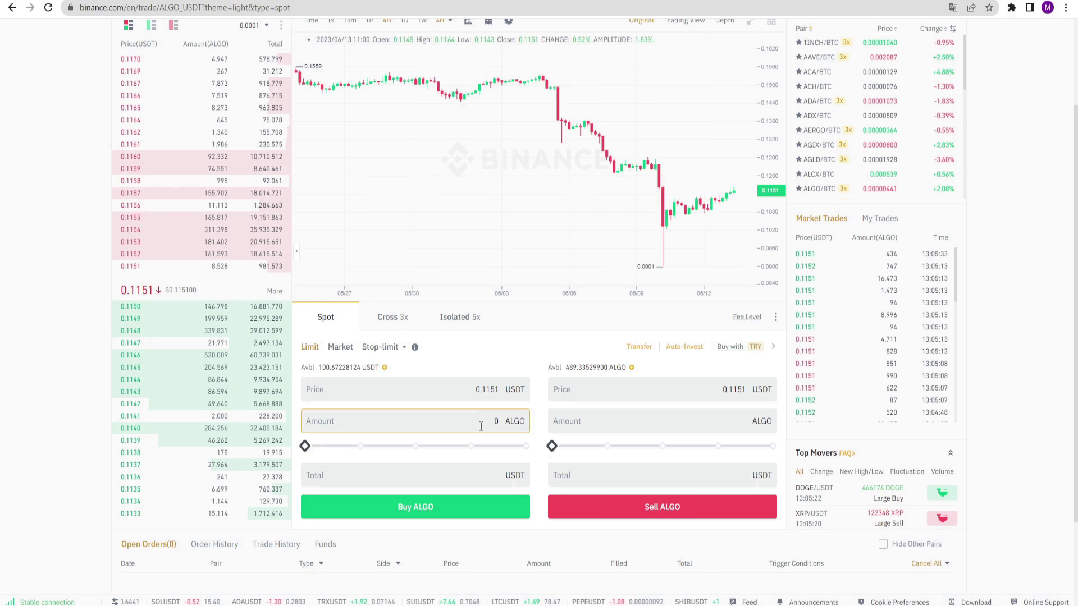
pyautogui.write('100')
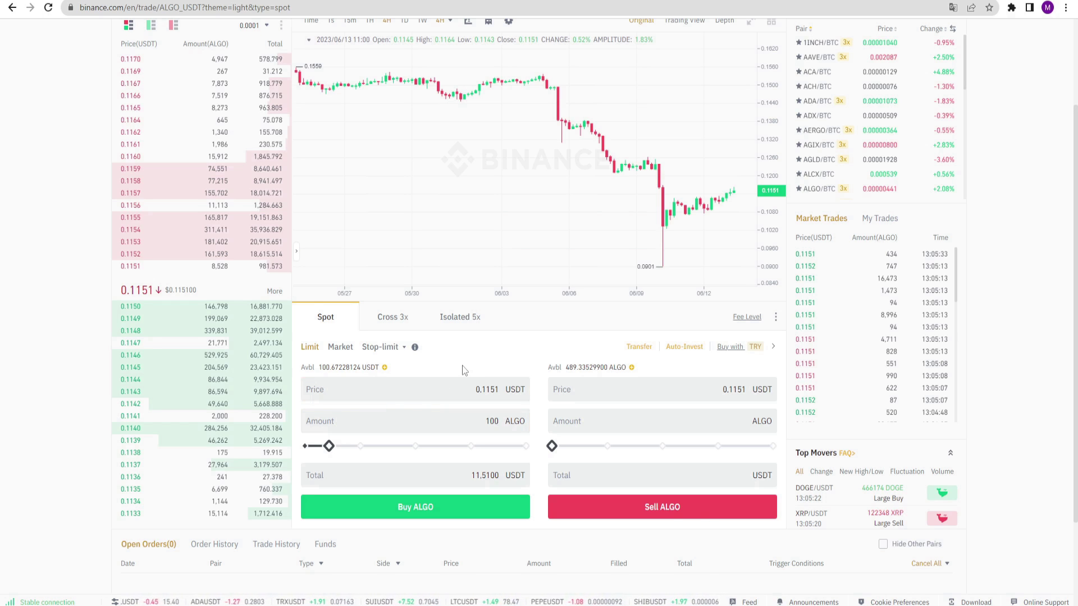
# Adjust the buy slider through 50% and 25% to 100% of the USDT balance (874 ALGO).
pyautogui.moveTo(328, 446)
pyautogui.moveTo(328, 446)
pyautogui.mouseDown()
pyautogui.moveTo(521, 444)
pyautogui.moveTo(329, 447)
pyautogui.moveTo(499, 446)
pyautogui.mouseUp()
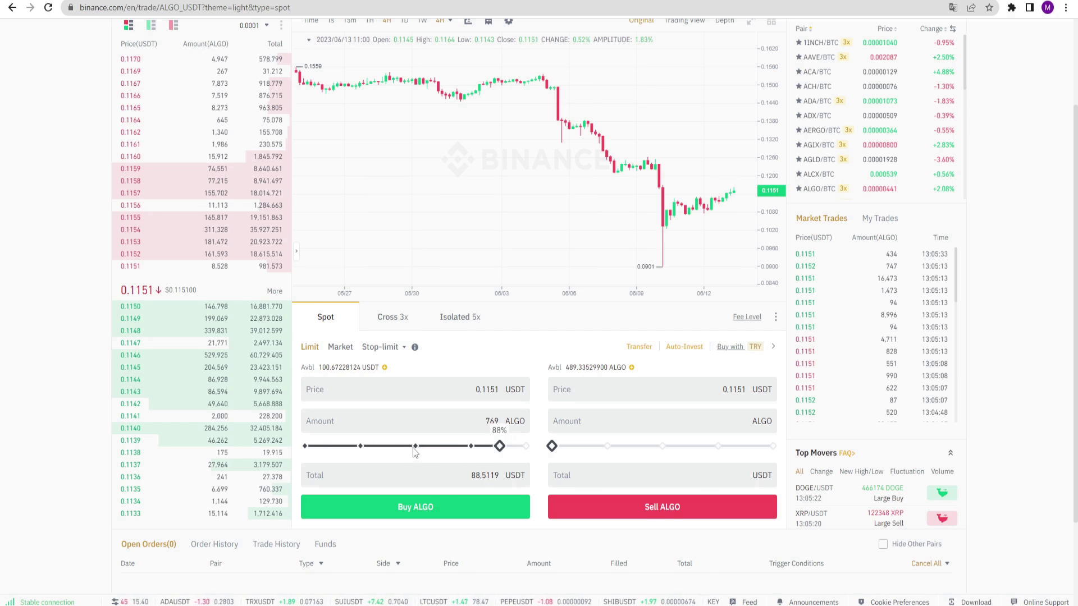
pyautogui.click(415, 446)
pyautogui.moveTo(415, 445); pyautogui.dragTo(360, 445)
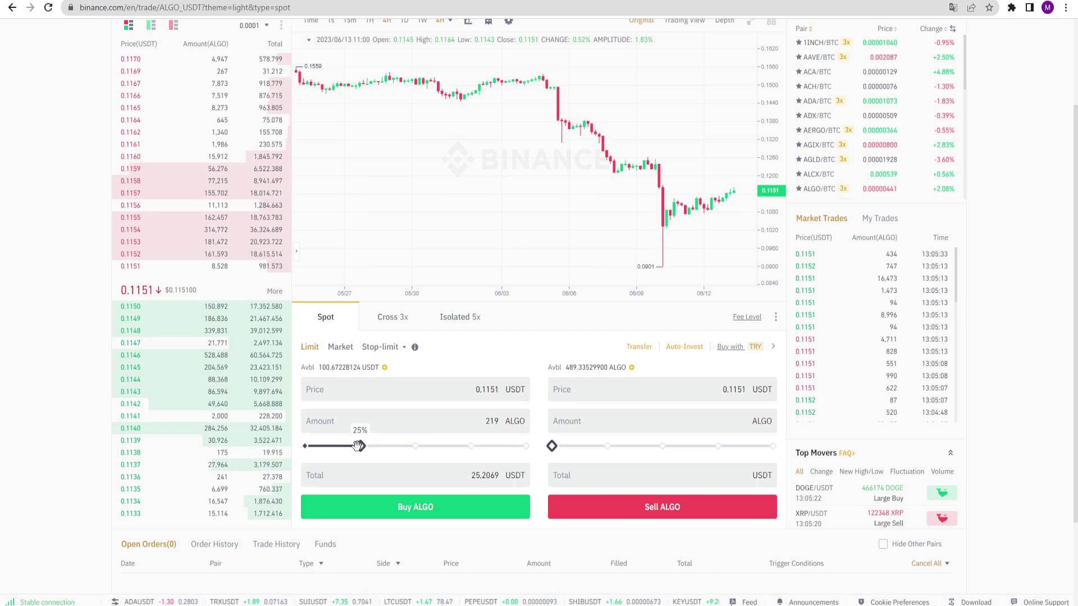
pyautogui.click(525, 446)
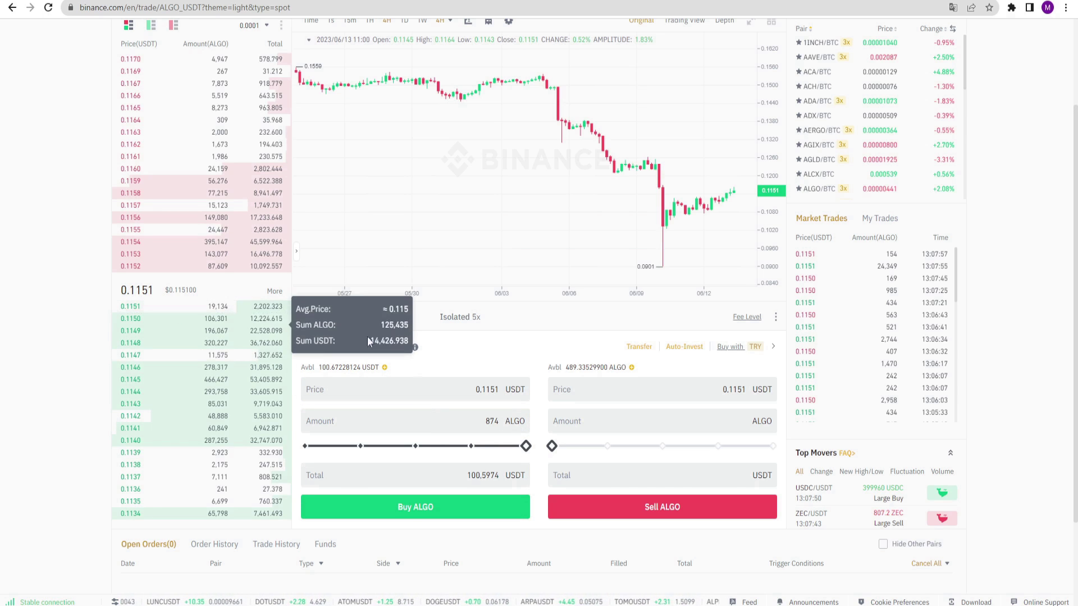
# Submit the 874 ALGO limit buy order, then cancel it from Open Orders.
pyautogui.click(407, 515)
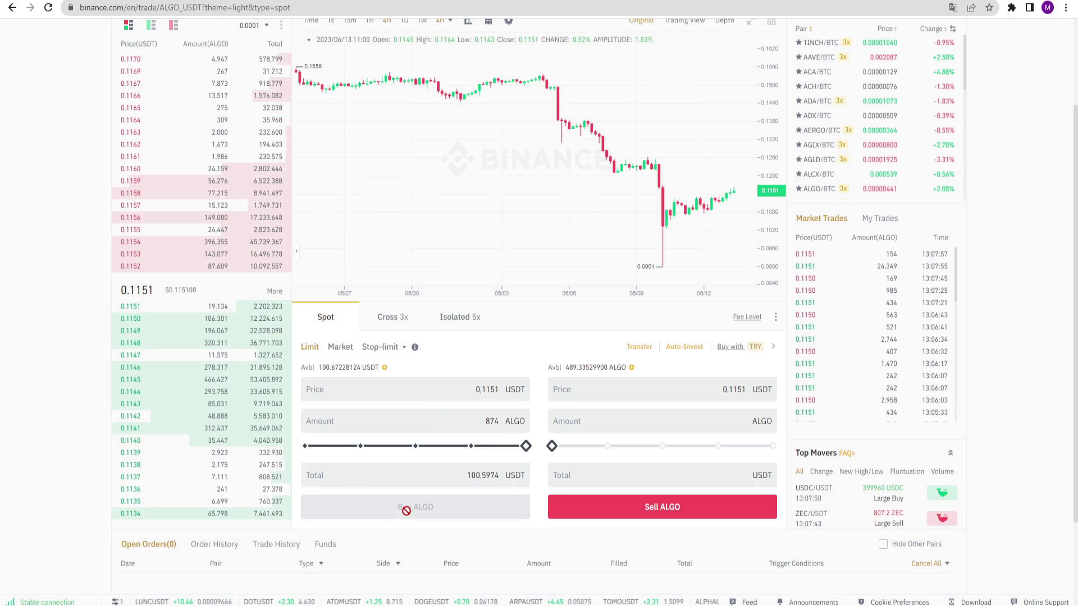
pyautogui.moveTo(177, 307)
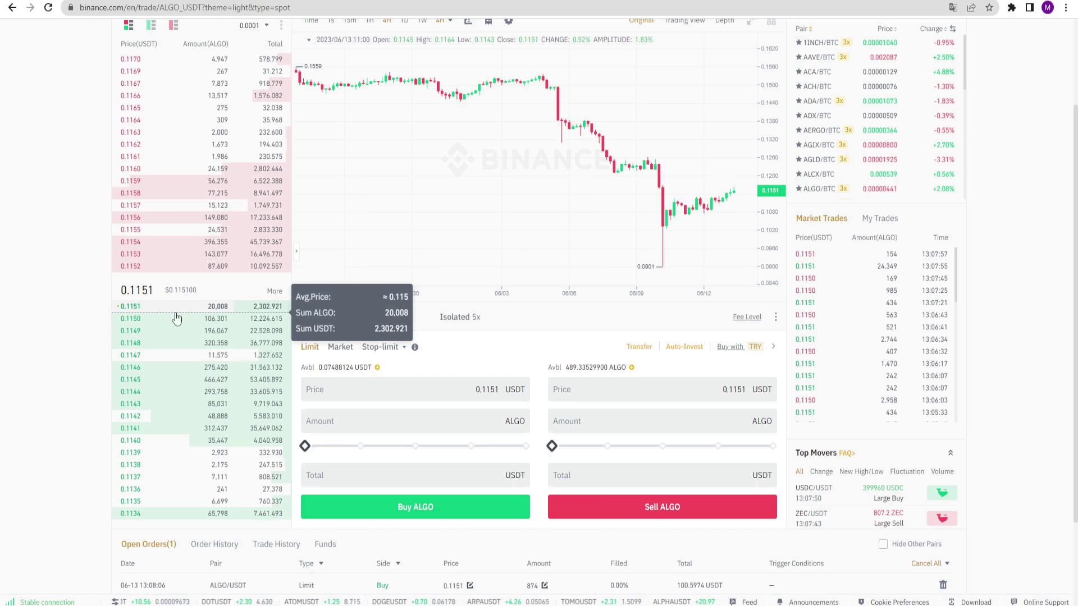
pyautogui.scroll(-3, 405, 313)
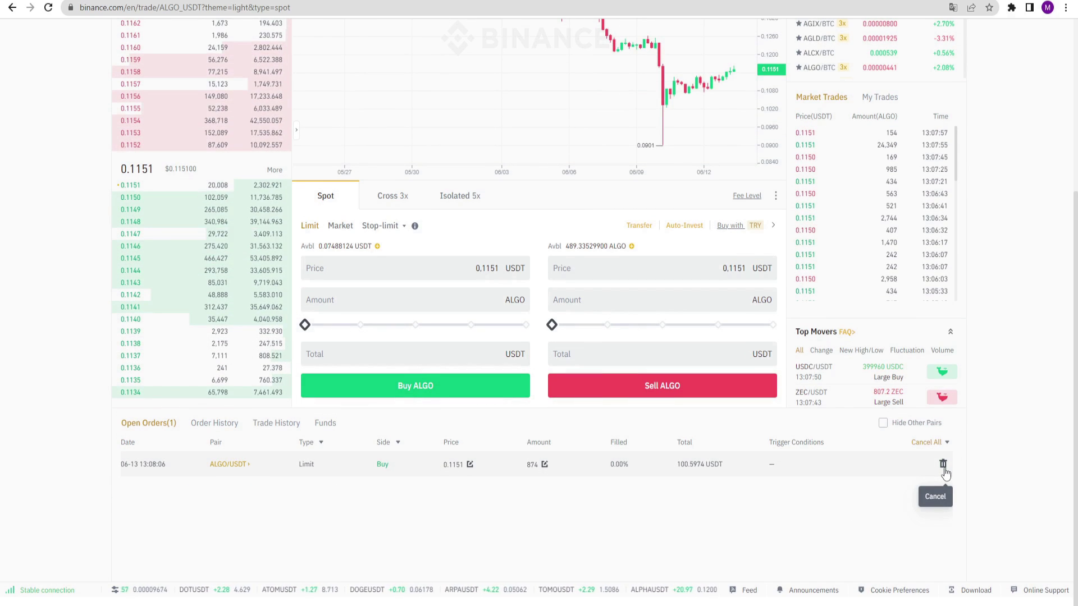
pyautogui.click(943, 468)
pyautogui.scroll(5, 541, 479)
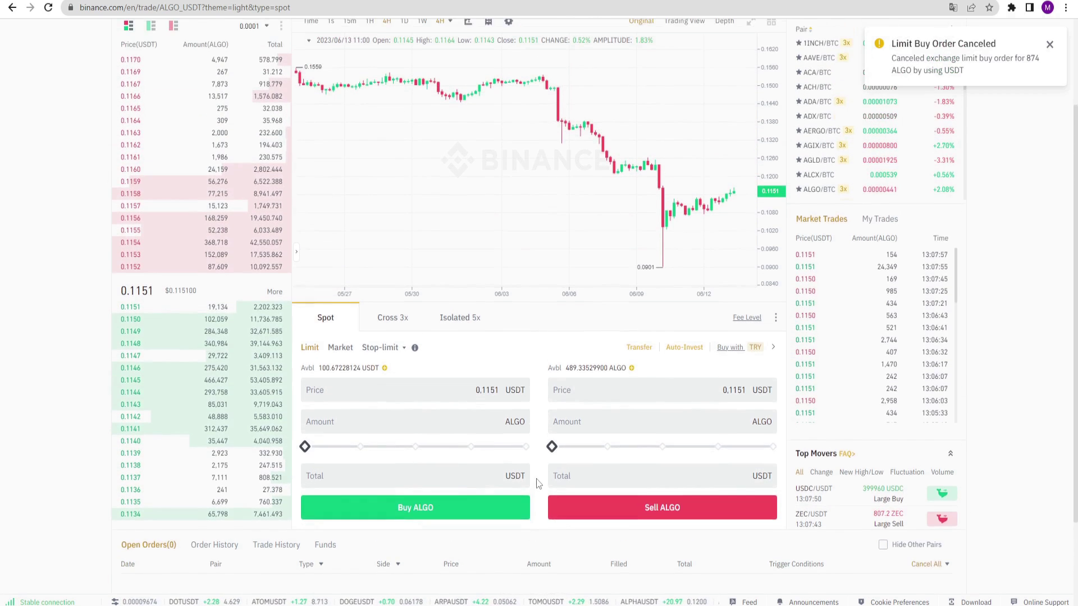
# Sell 122 ALGO at 0.1151 via the slider, pick the 0.1156 ask price, and switch to Market orders.
pyautogui.click(618, 452)
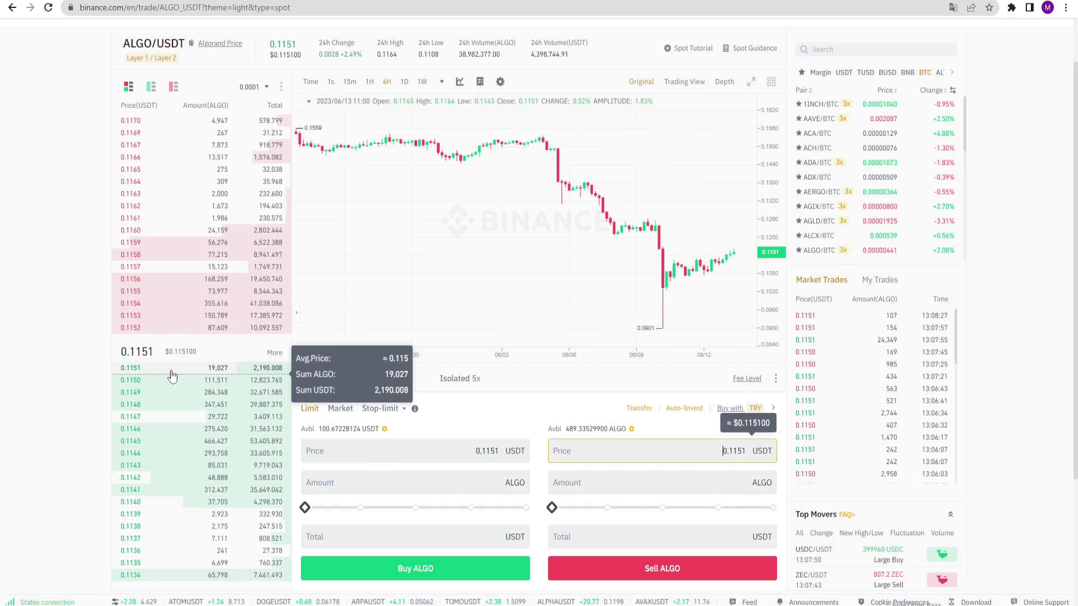
pyautogui.moveTo(551, 507); pyautogui.dragTo(707, 507)
pyautogui.scroll(-1, 617, 515)
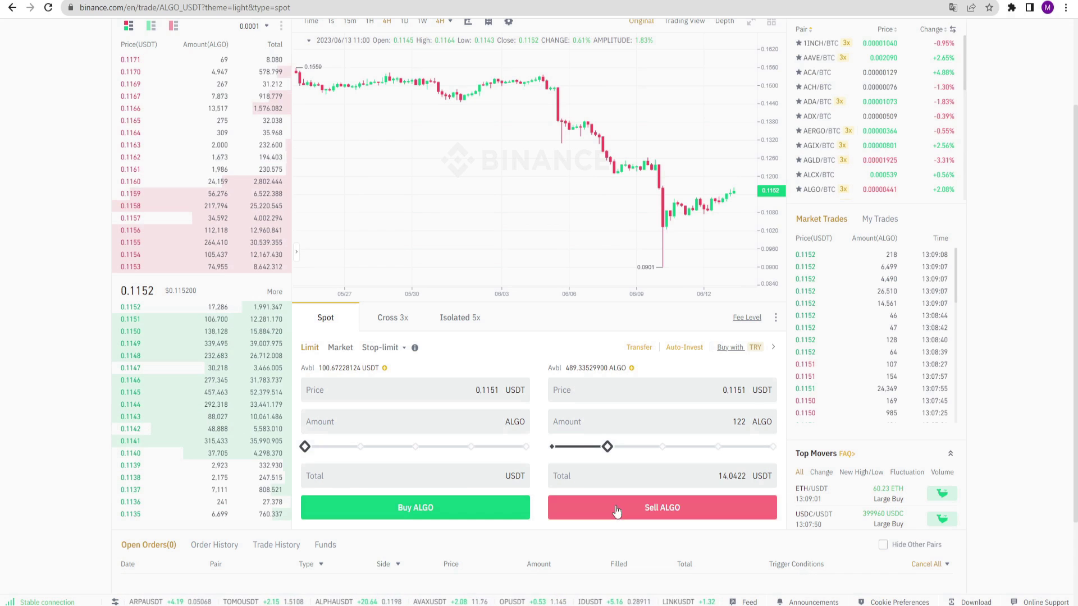
pyautogui.click(615, 509)
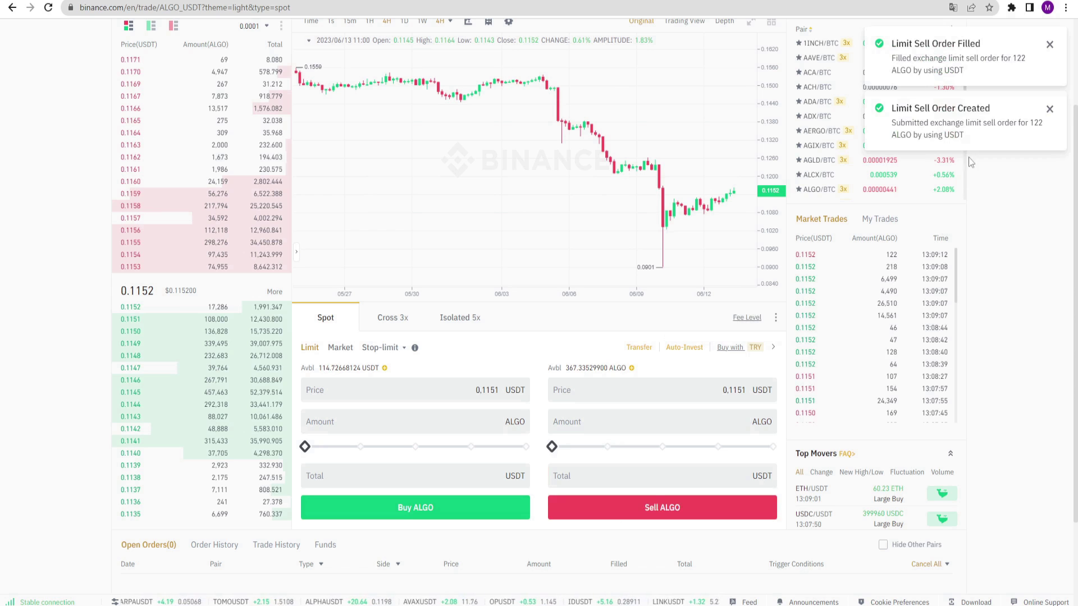
pyautogui.scroll(1, 156, 258)
pyautogui.moveTo(126, 291)
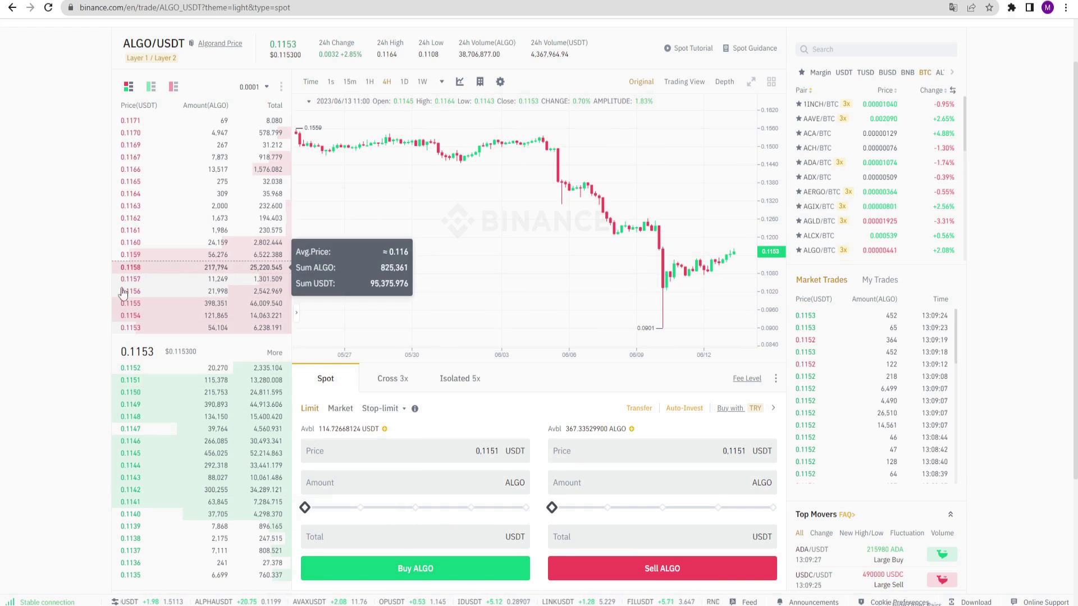
pyautogui.scroll(-1, 144, 367)
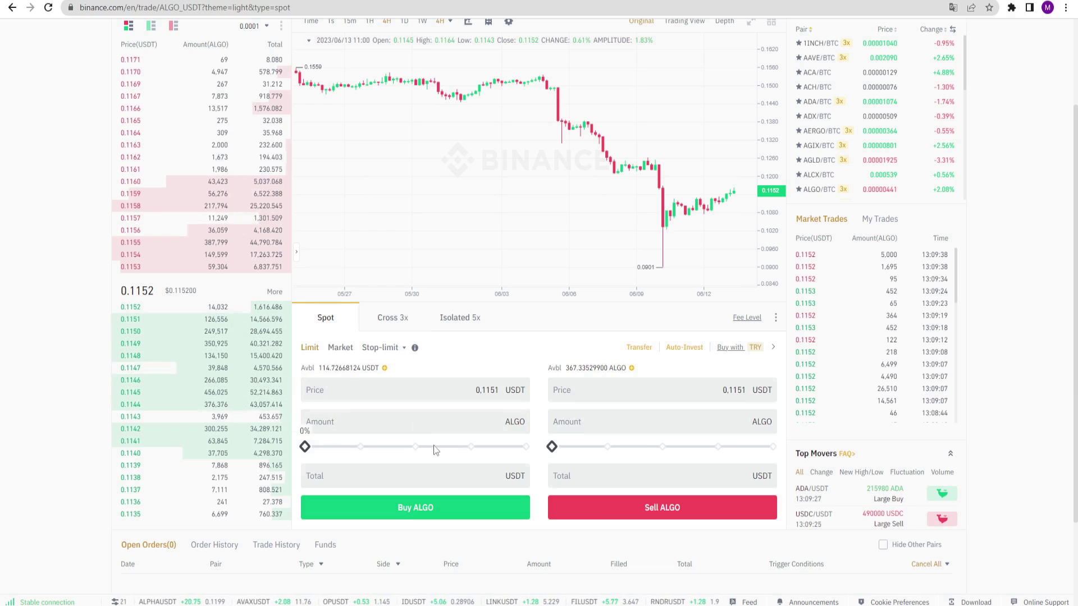
pyautogui.click(142, 235)
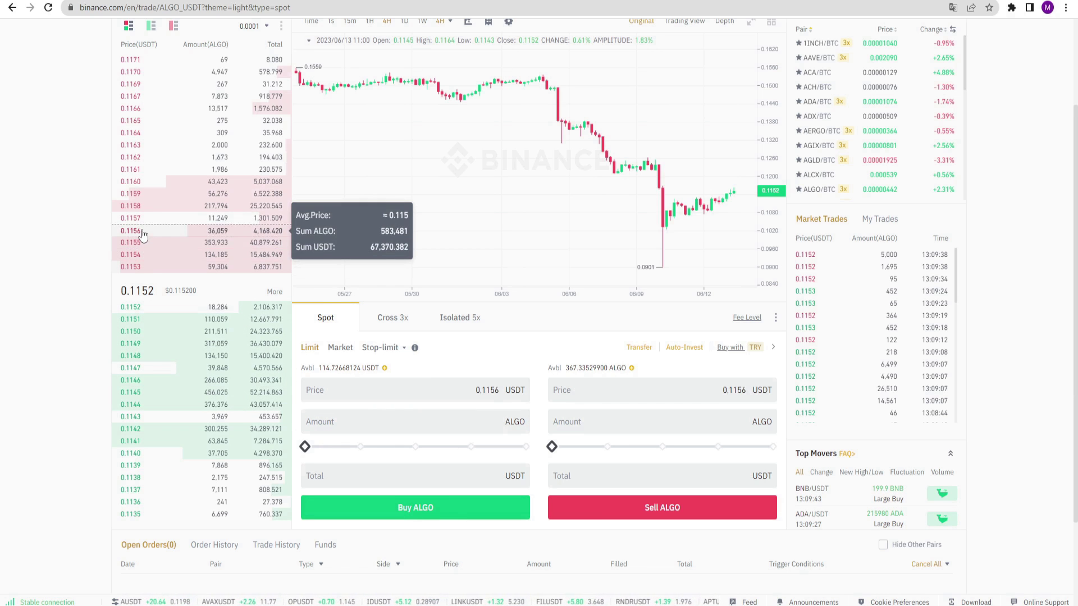
pyautogui.click(341, 347)
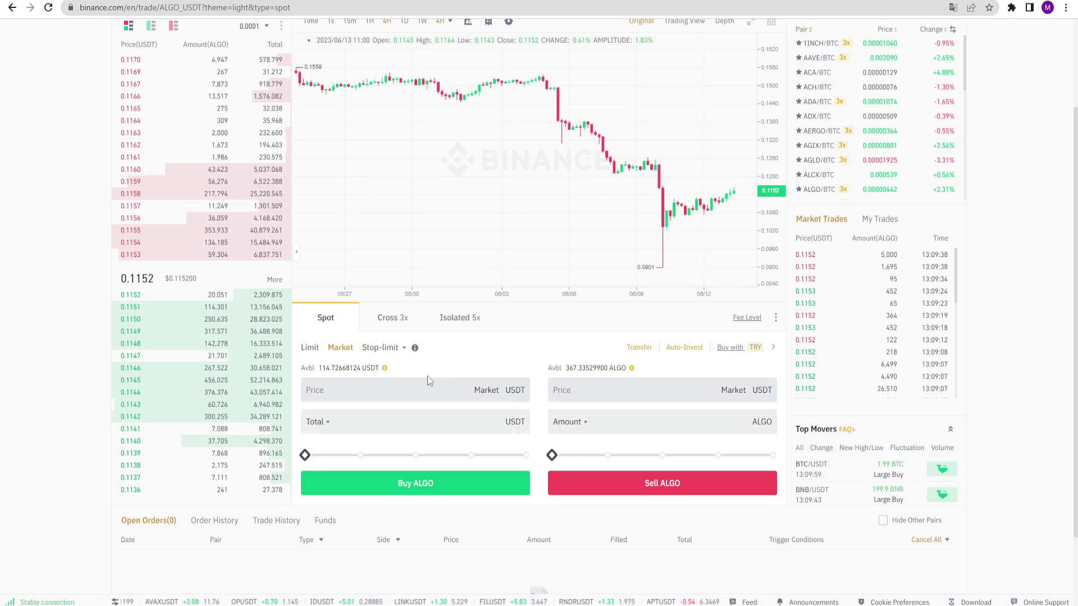
# Enter 14 USDT as the total and place the market buy for ALGO.
pyautogui.click(394, 422)
pyautogui.write('14')
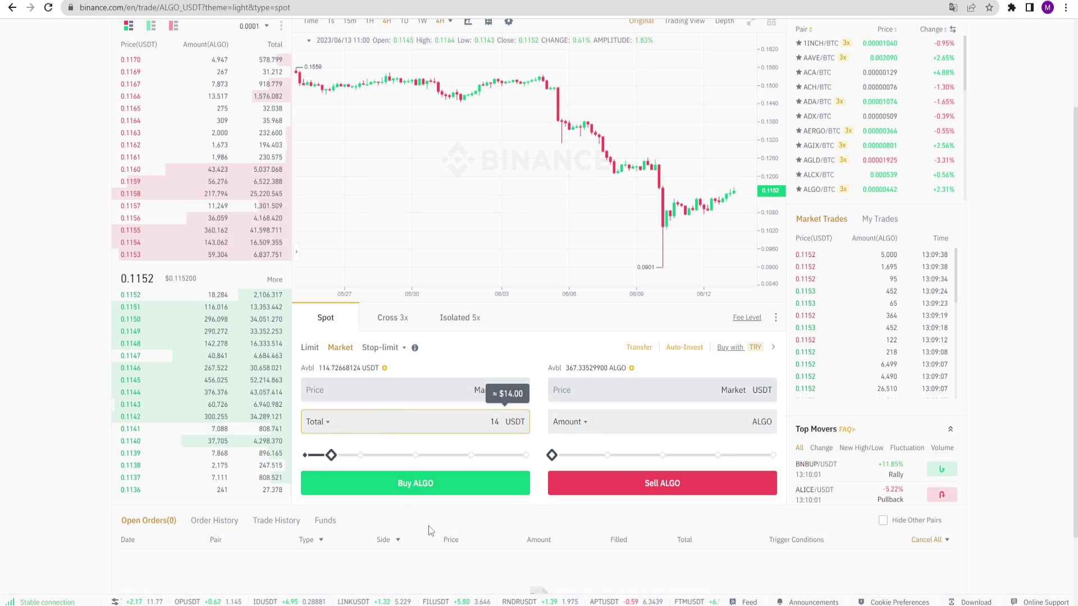
pyautogui.click(405, 489)
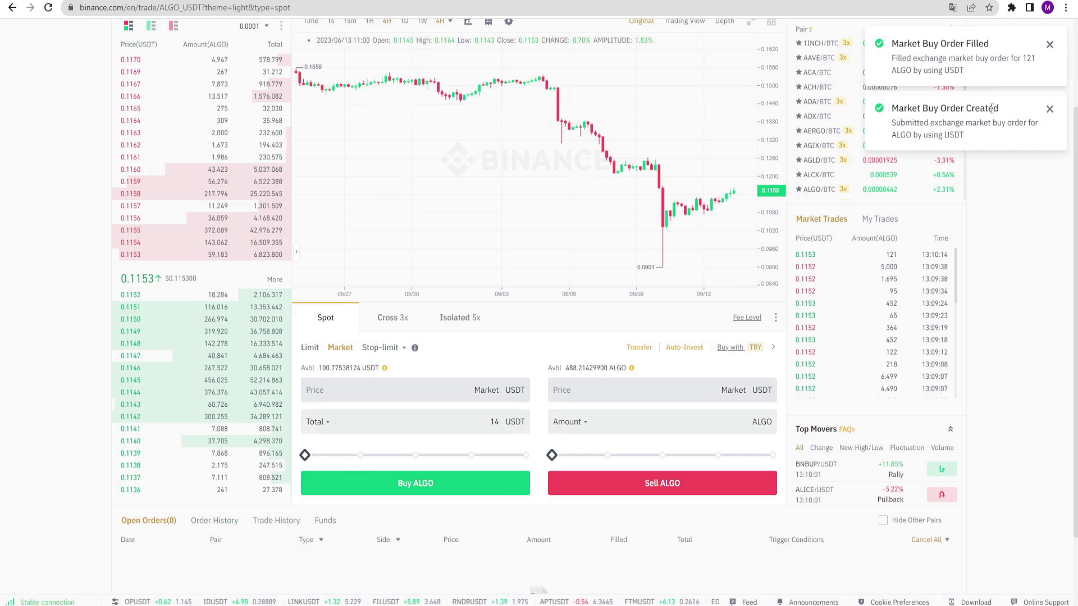
# Set up a stop-limit buy with stop price 0.10 and limit price 0.09 USDT.
pyautogui.click(378, 346)
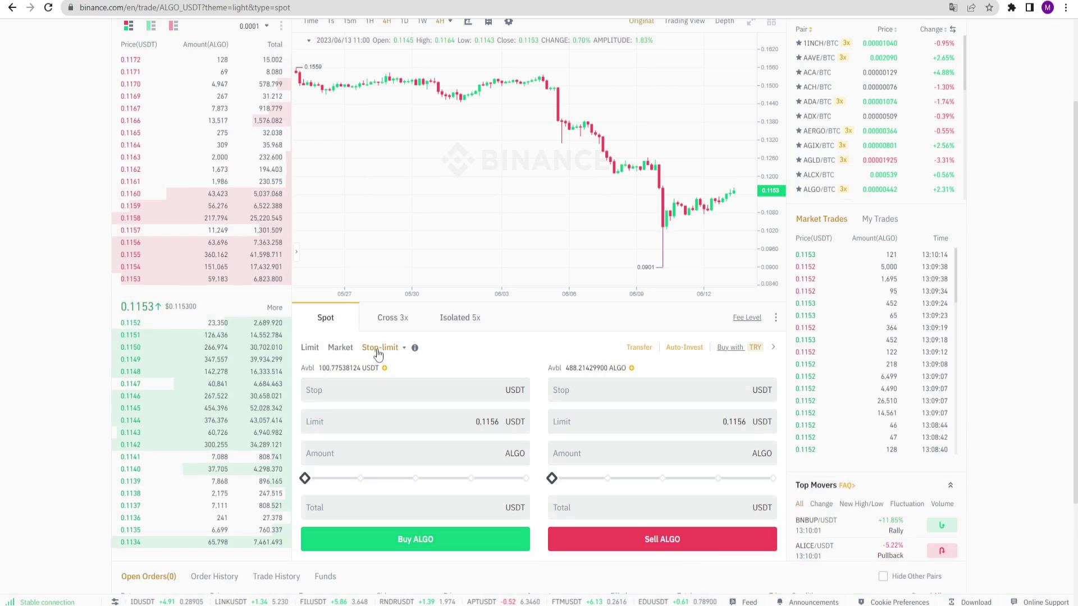
pyautogui.click(405, 390)
pyautogui.write('0')
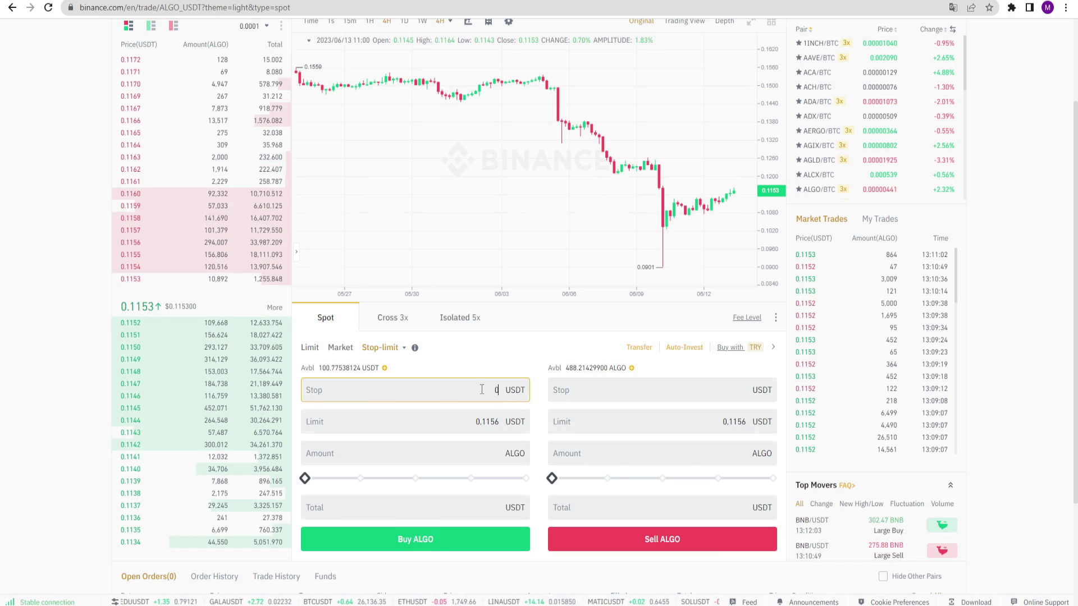
pyautogui.write('.1')
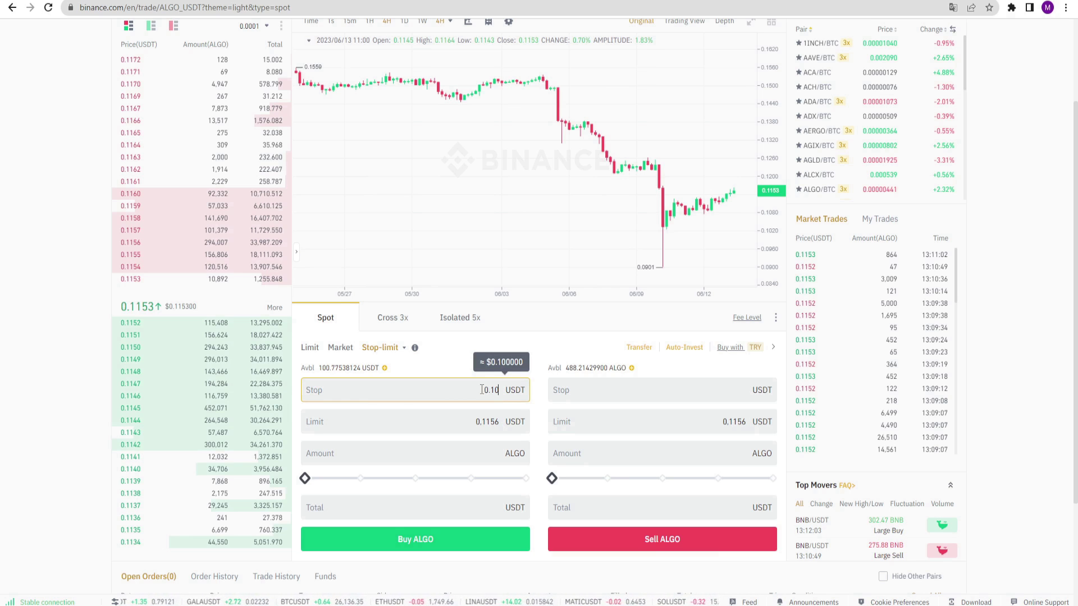
pyautogui.doubleClick(513, 426)
pyautogui.write('0.09')
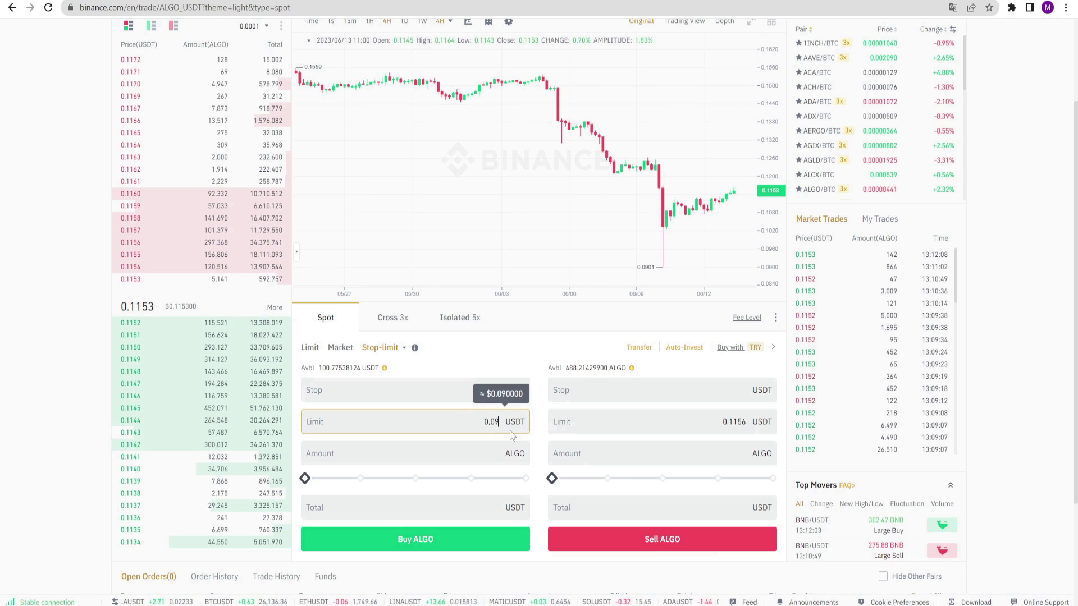
pyautogui.click(519, 355)
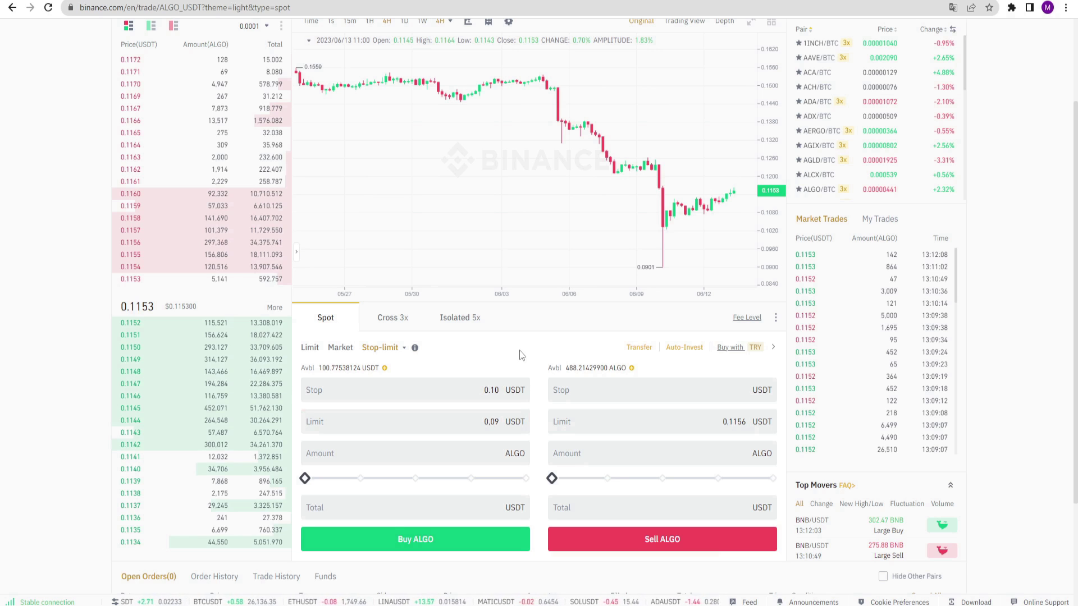
# Use 100% of the USDT balance (1119 ALGO), submit and confirm the stop-limit buy.
pyautogui.click(526, 478)
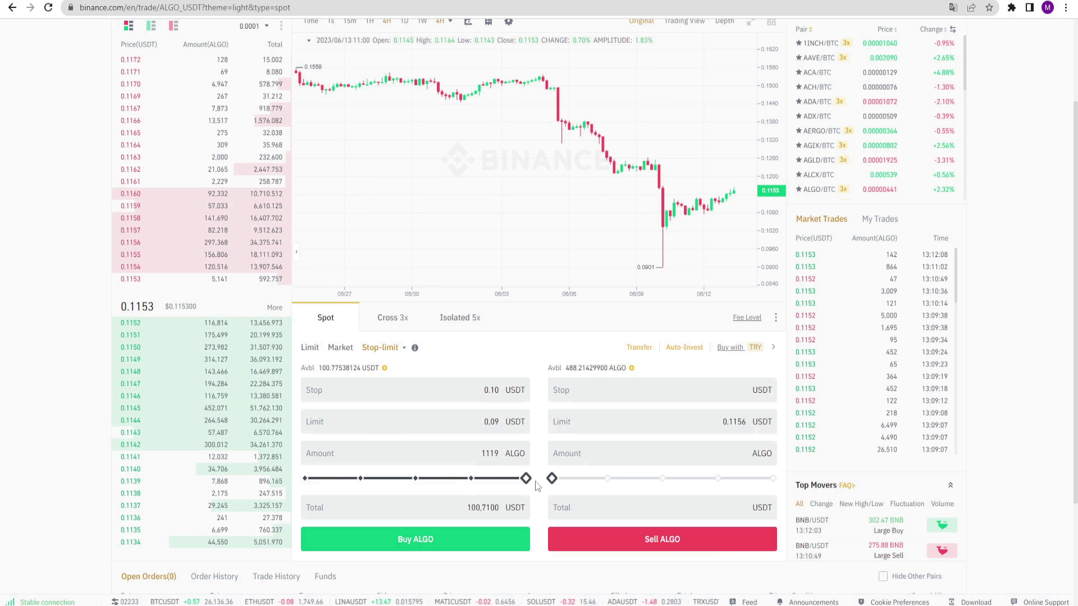
pyautogui.click(412, 544)
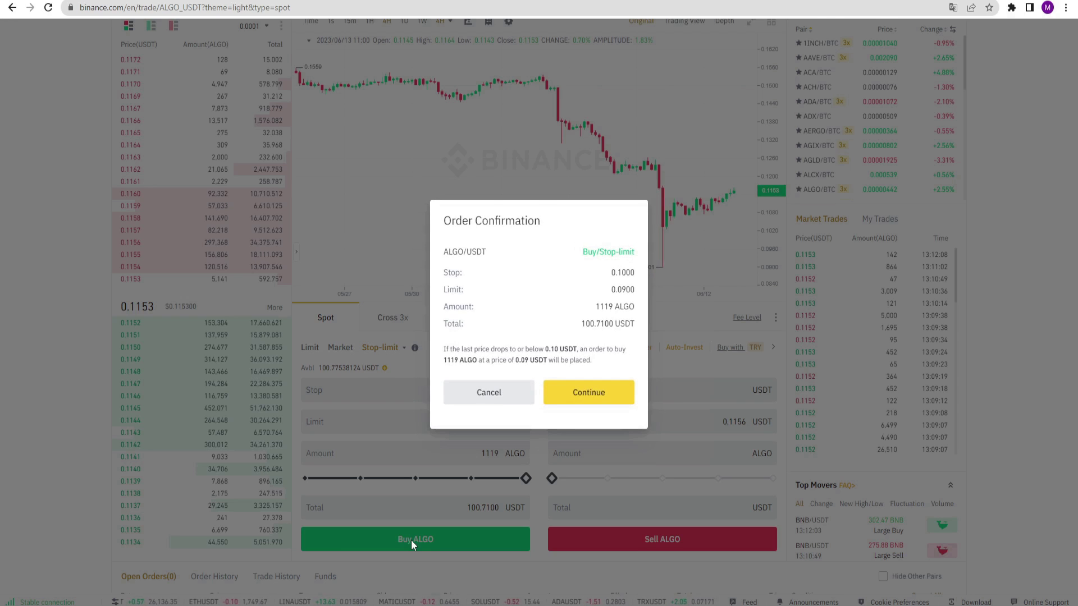
pyautogui.click(589, 391)
pyautogui.scroll(-1, 588, 392)
pyautogui.click(941, 525)
pyautogui.scroll(1, 620, 359)
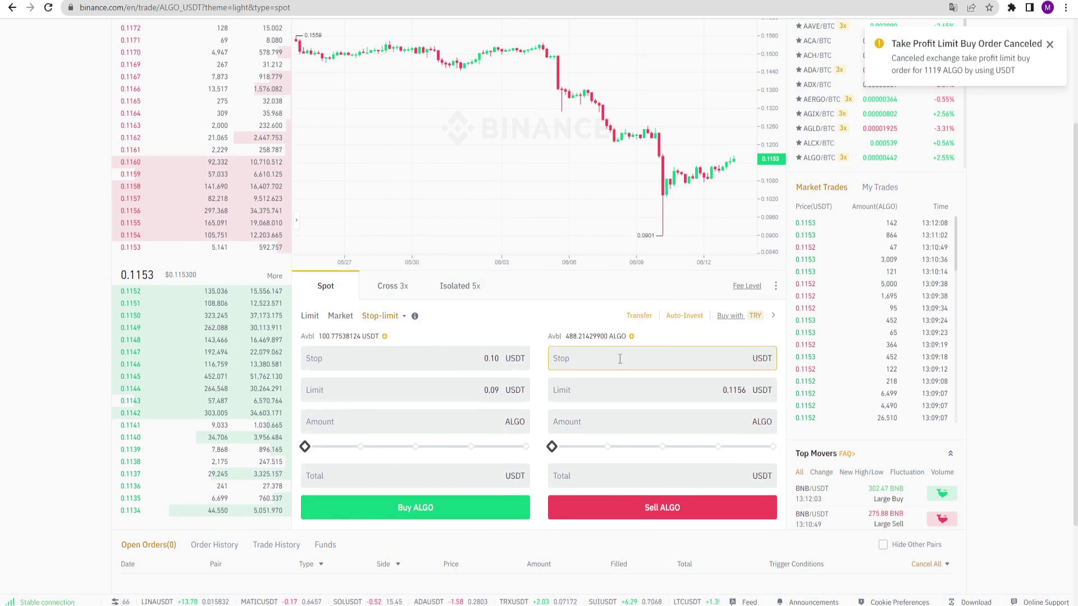
pyautogui.scroll(1, 620, 359)
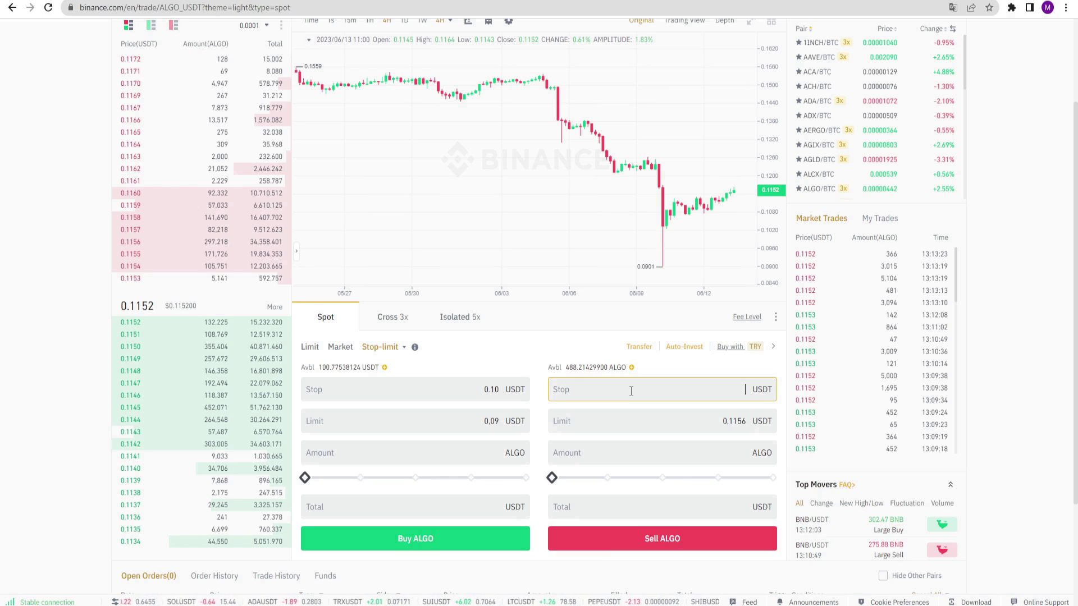
pyautogui.write('0')
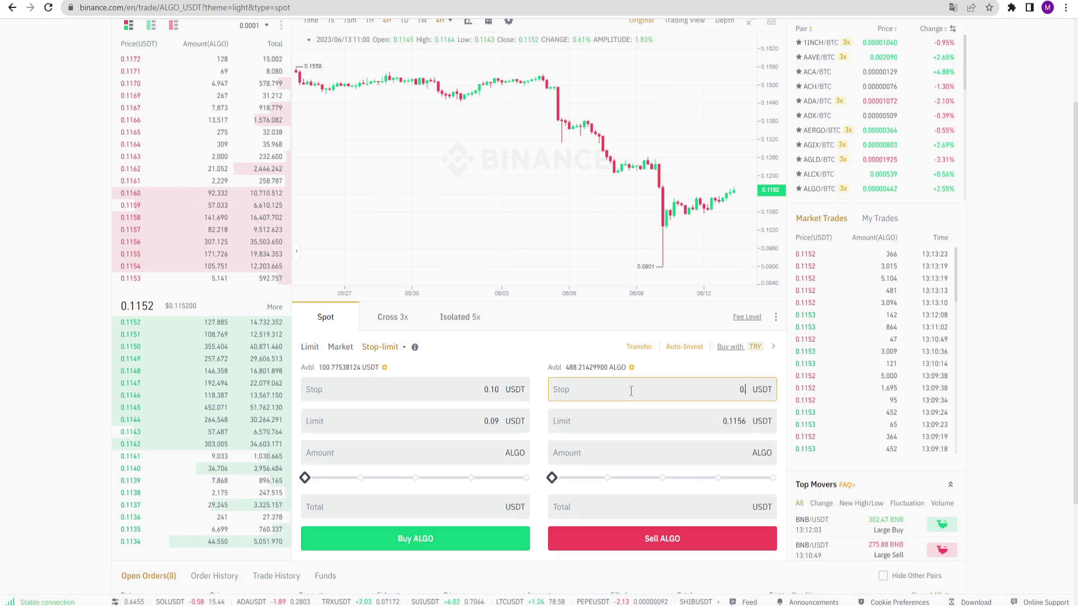
pyautogui.write('.11')
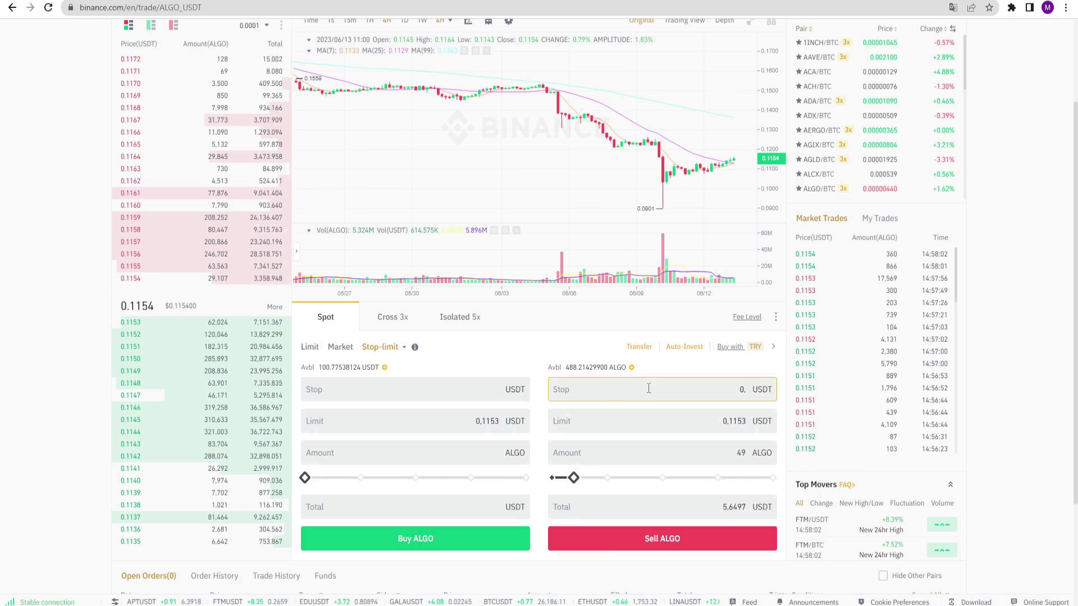
pyautogui.write('115')
# Enter sell stop 0.1150 and limit 0.1149 USDT, then set the amount to the full 488 ALGO.
pyautogui.click(732, 422)
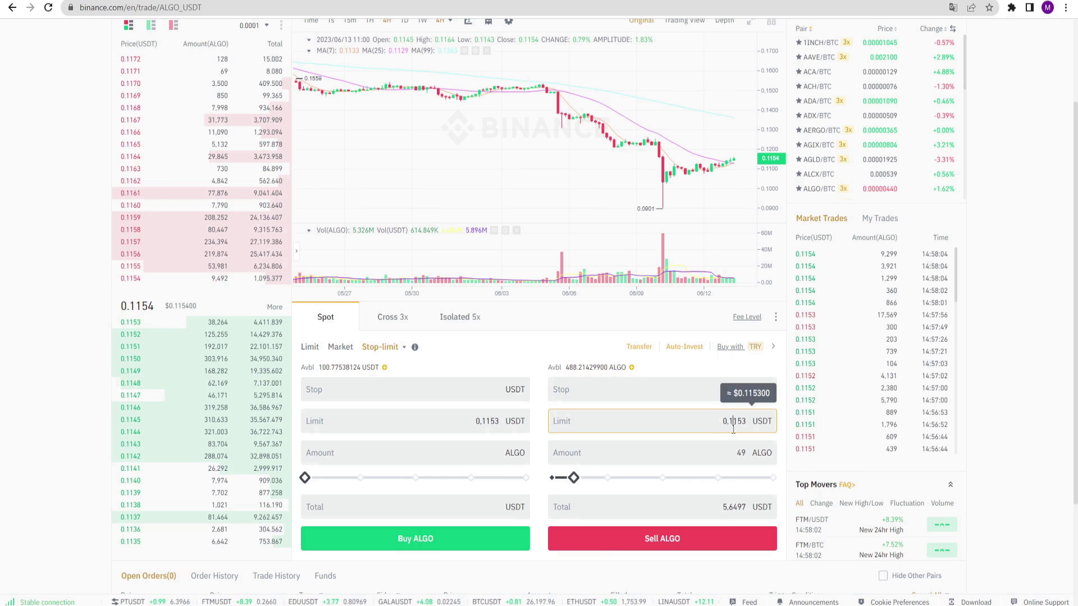
pyautogui.doubleClick(734, 424)
pyautogui.write('0')
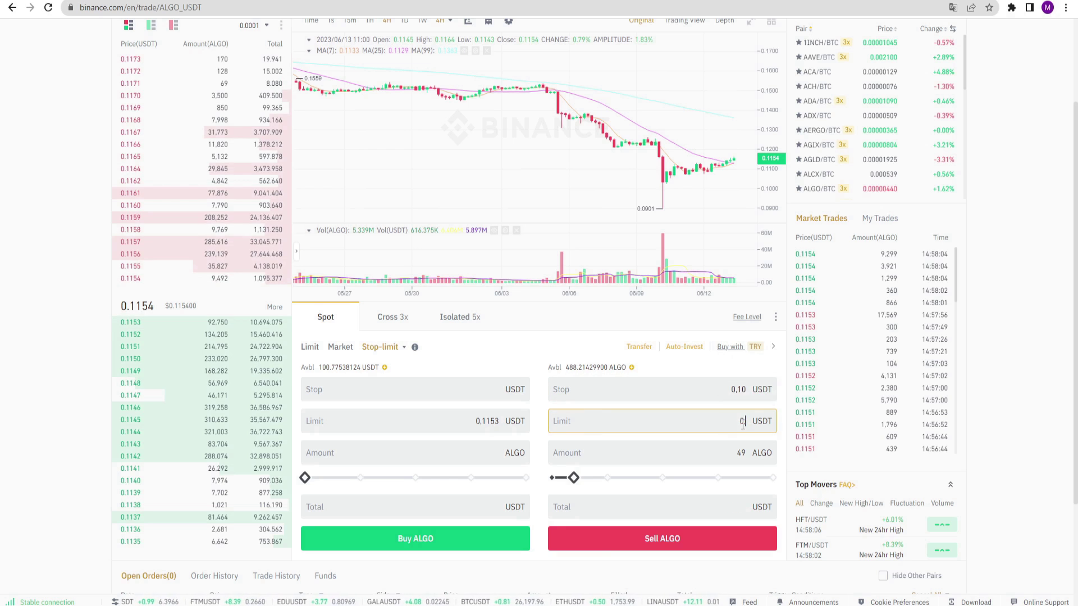
pyautogui.write('.099')
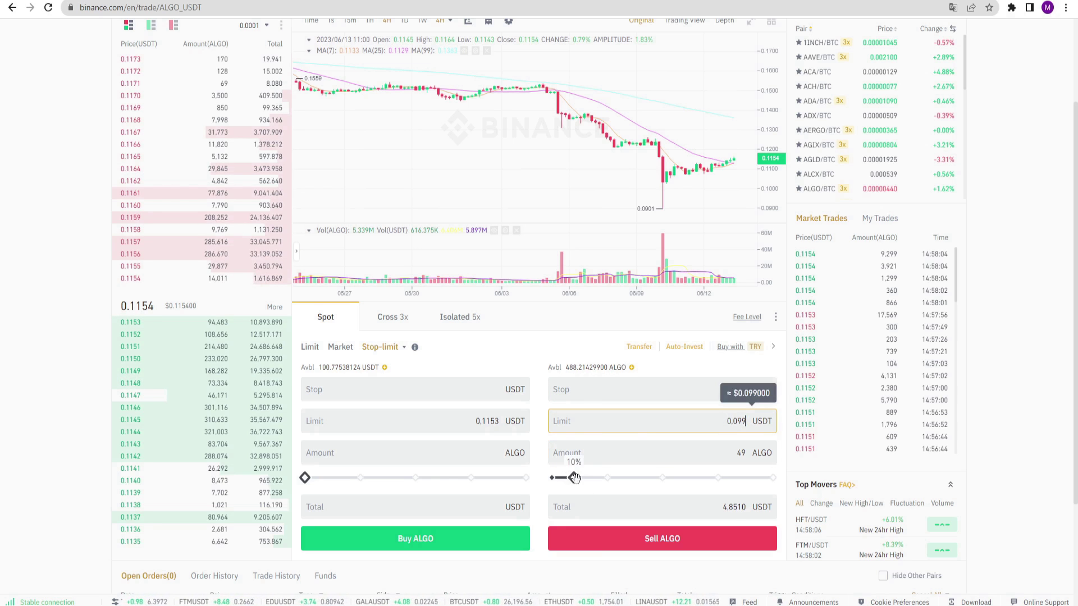
pyautogui.moveTo(573, 478)
pyautogui.mouseDown()
pyautogui.moveTo(772, 477)
pyautogui.moveTo(551, 478)
pyautogui.mouseUp()
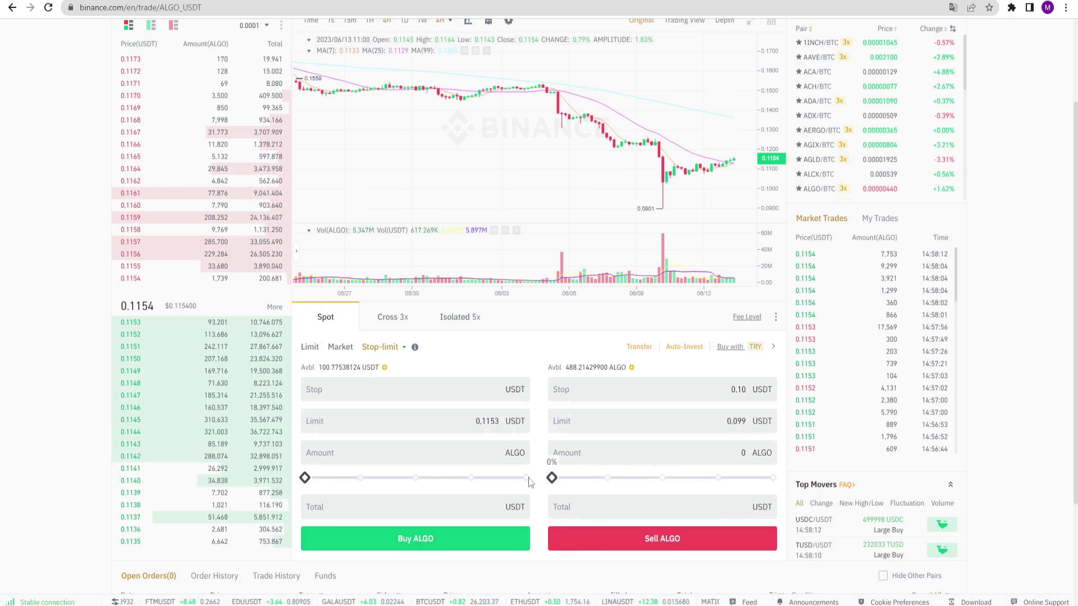
pyautogui.click(772, 477)
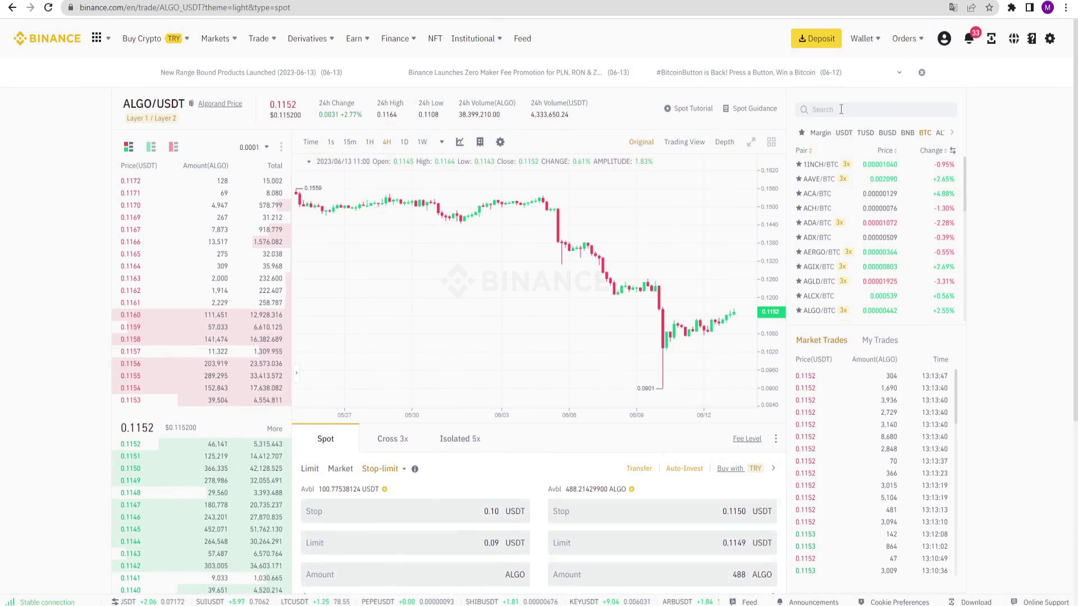
# Search the pair list, select BTC/USDT and show it in the Spot trading view.
pyautogui.click(840, 109)
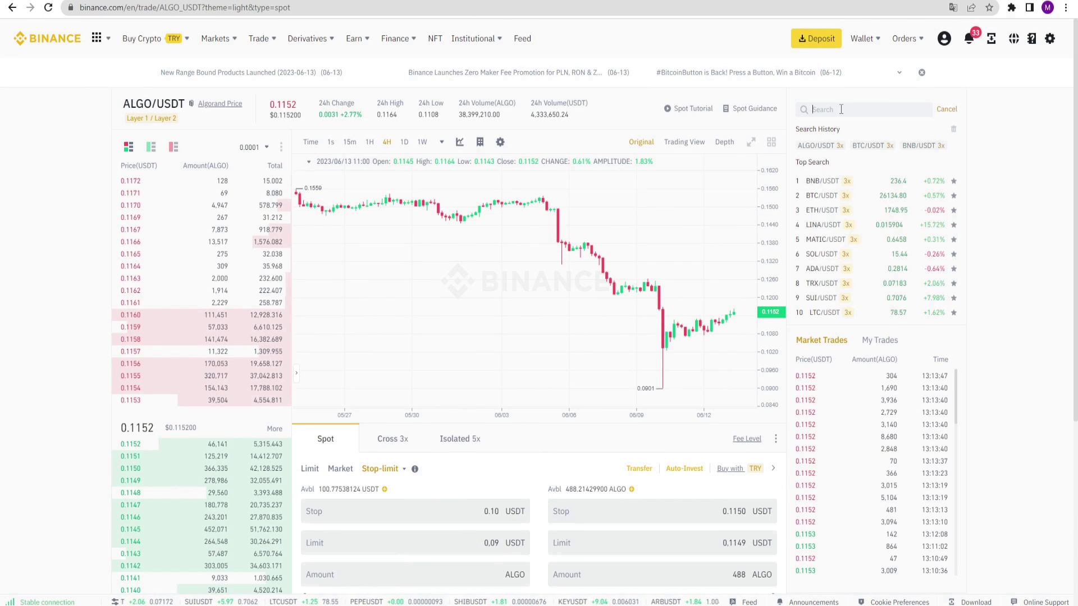
pyautogui.click(867, 146)
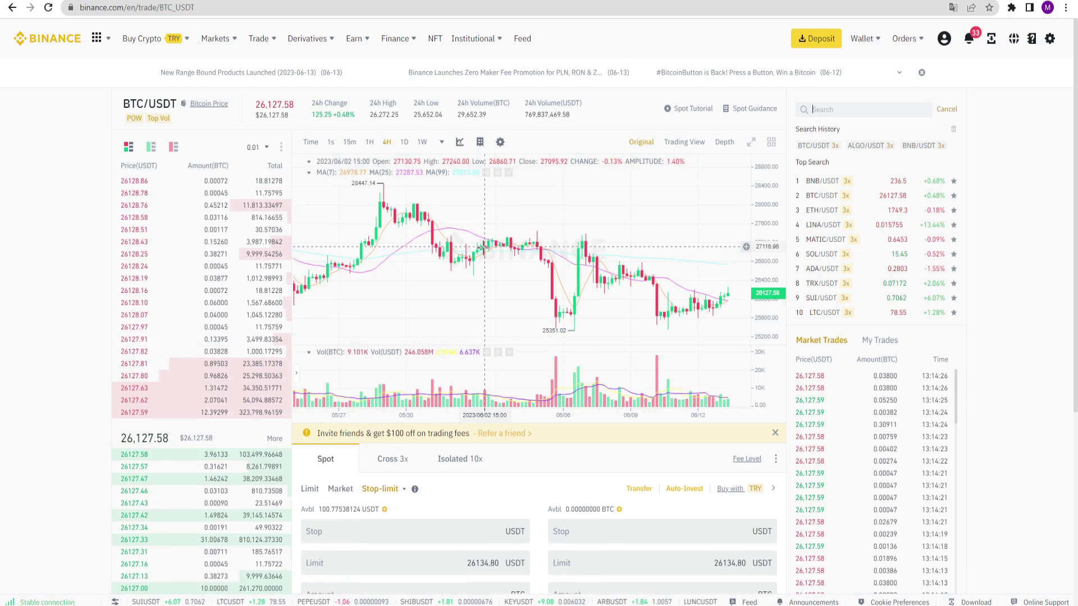
pyautogui.scroll(-3, 228, 329)
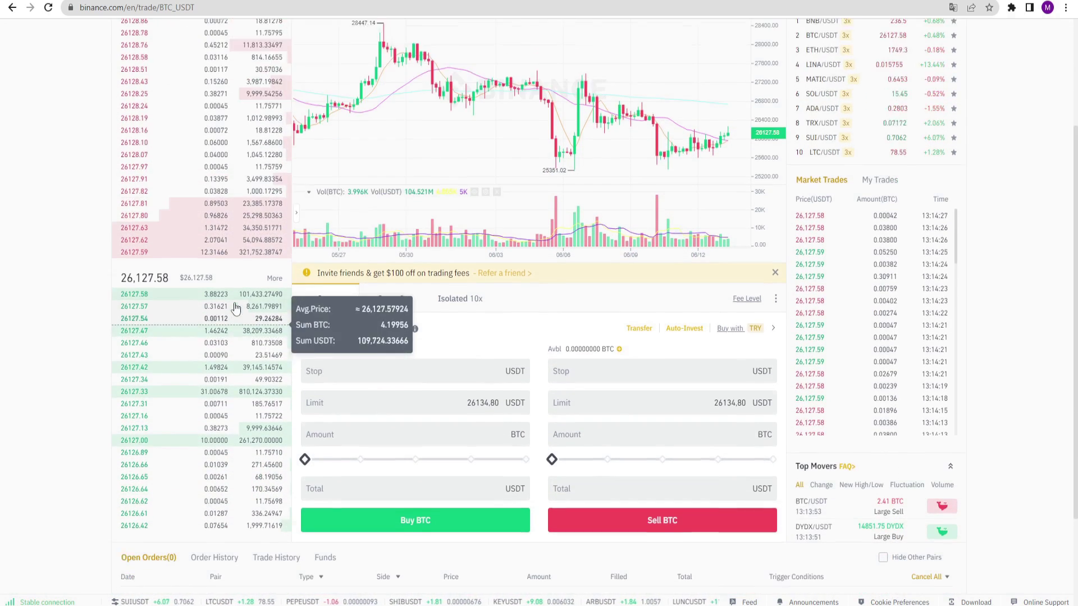
pyautogui.scroll(3, 235, 308)
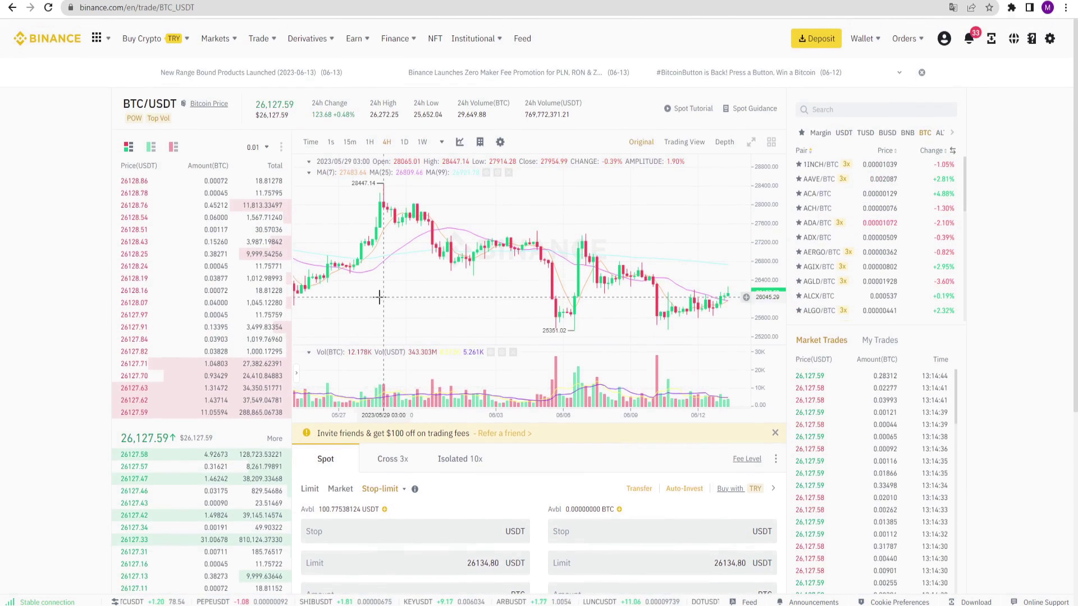
pyautogui.moveTo(259, 37)
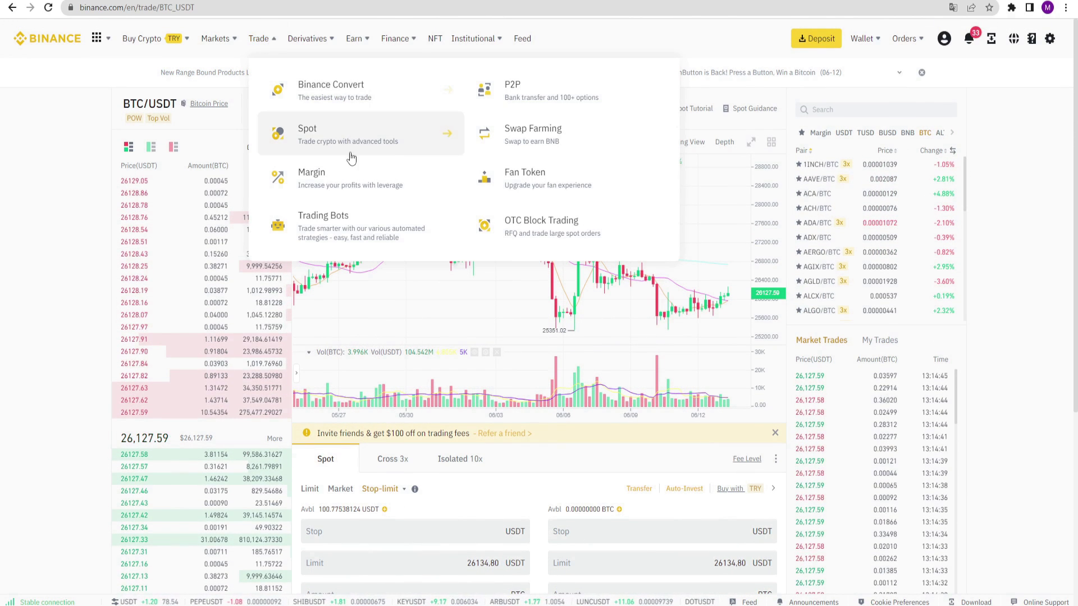
pyautogui.click(349, 144)
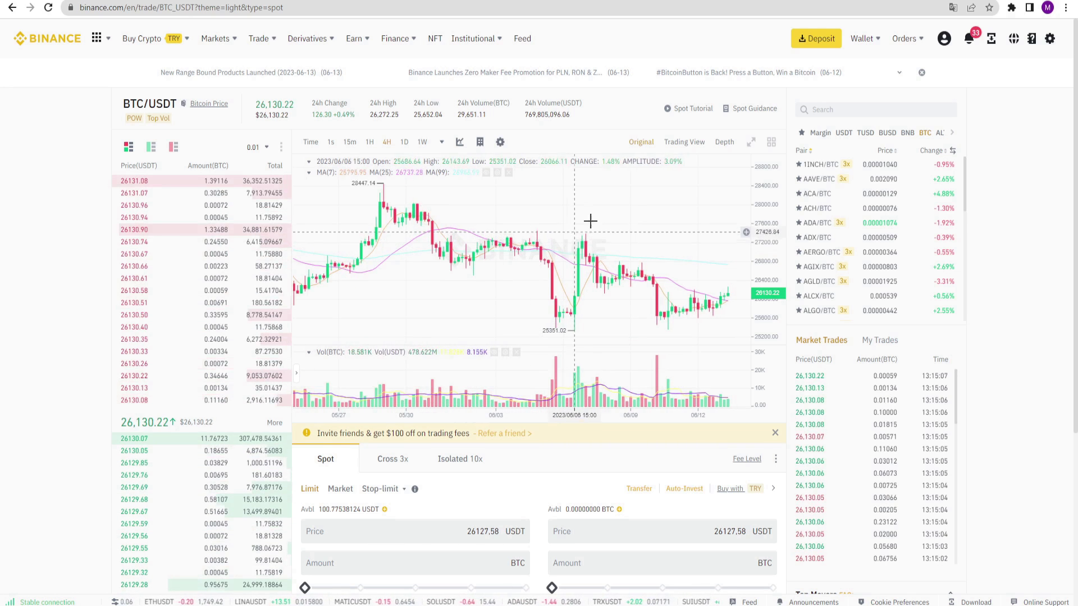
pyautogui.scroll(-1, 528, 245)
pyautogui.scroll(1, 528, 245)
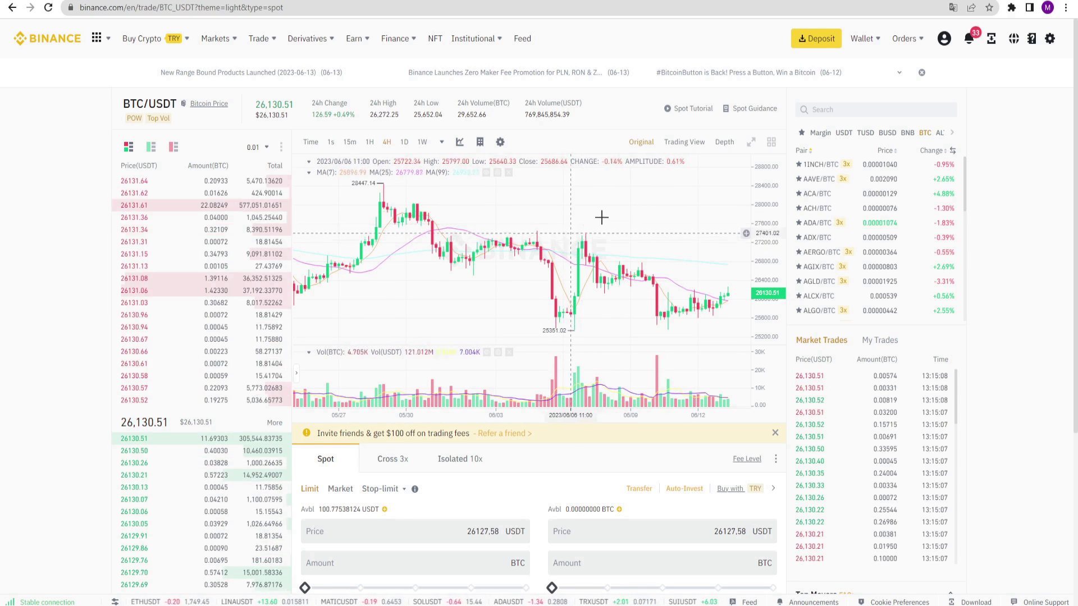
# Start a crypto deposit and choose ALGO as the coin.
pyautogui.click(813, 40)
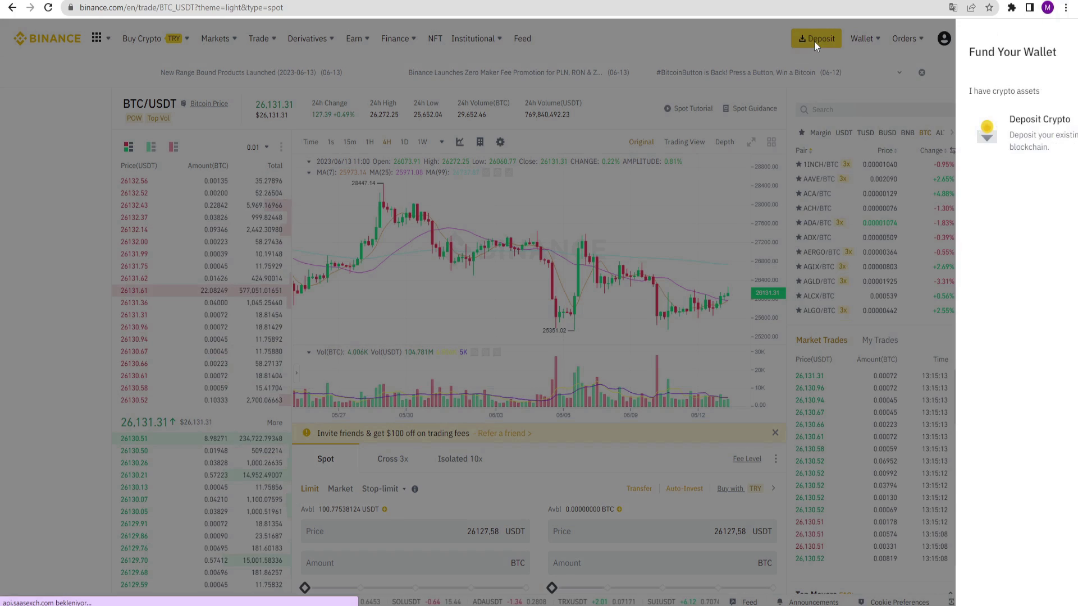
pyautogui.click(814, 45)
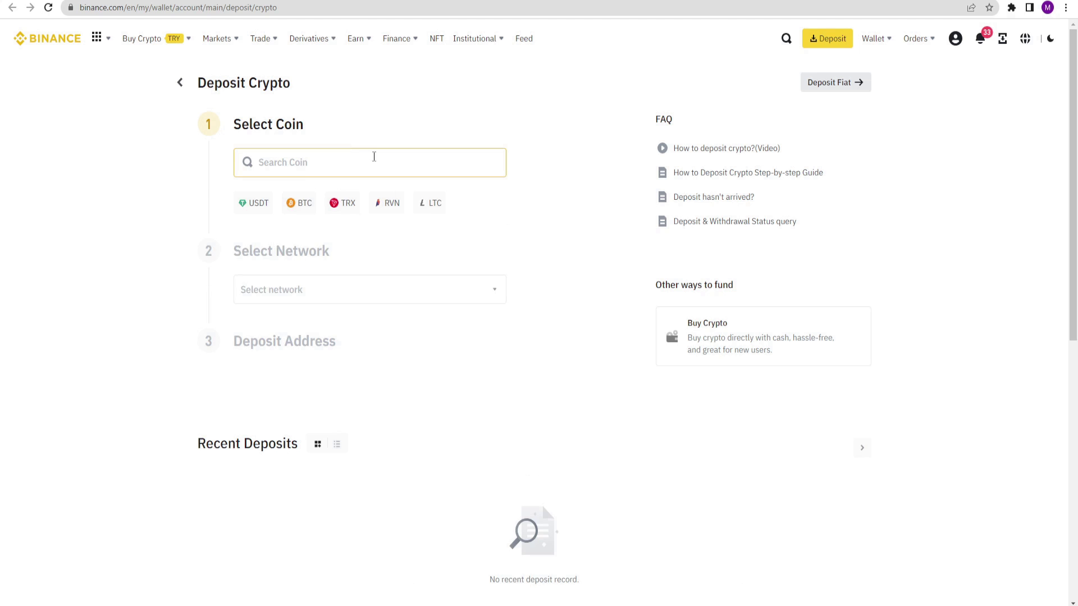
pyautogui.click(366, 162)
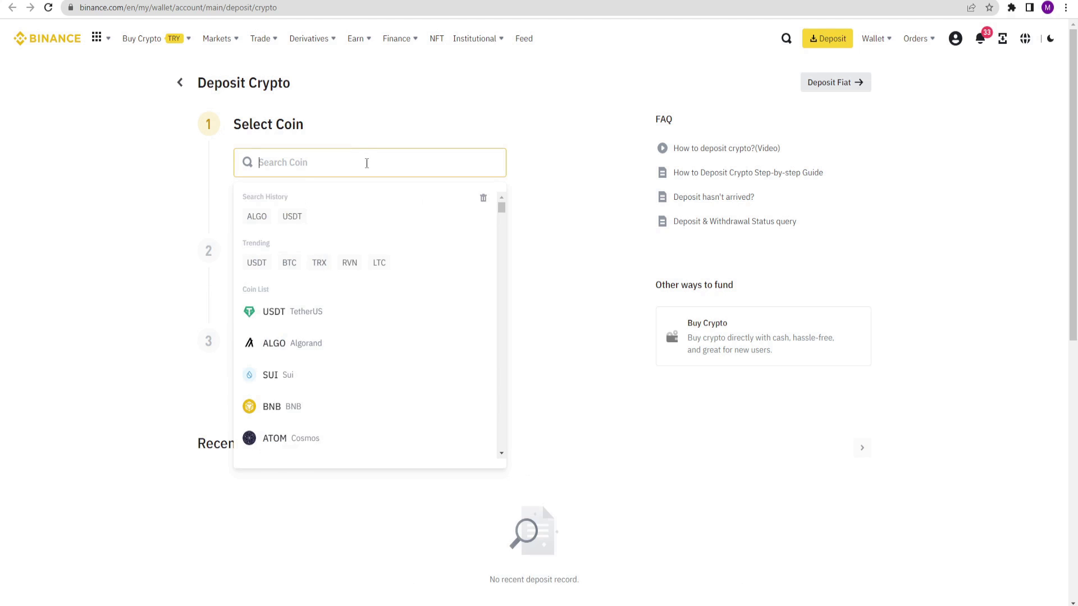
pyautogui.click(257, 216)
# Select the Algorand network, copy the ALGO deposit address, then go to the spot wallet.
pyautogui.click(364, 221)
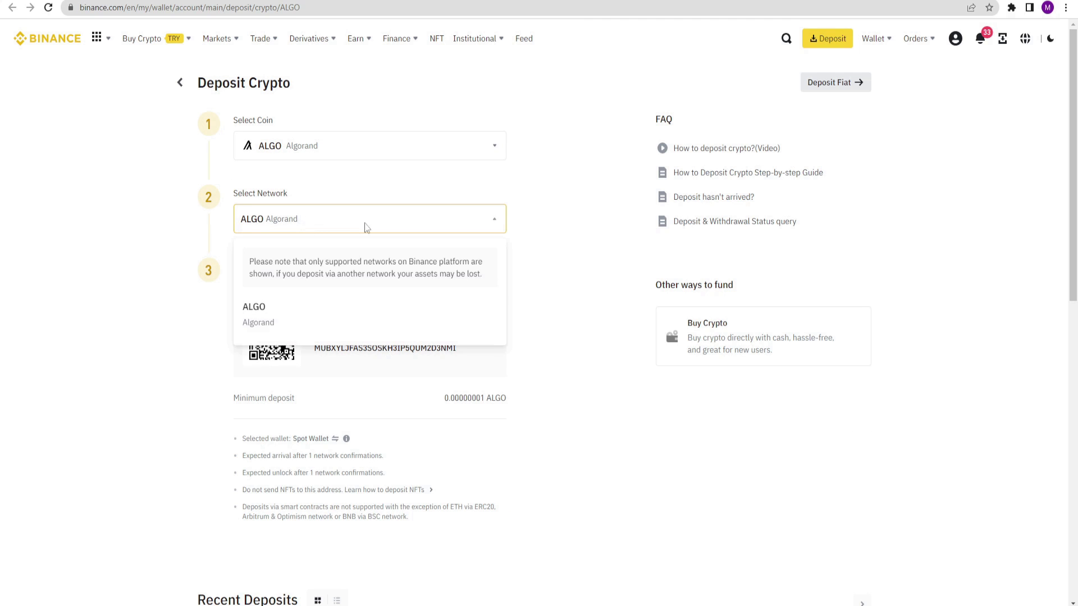
pyautogui.click(302, 330)
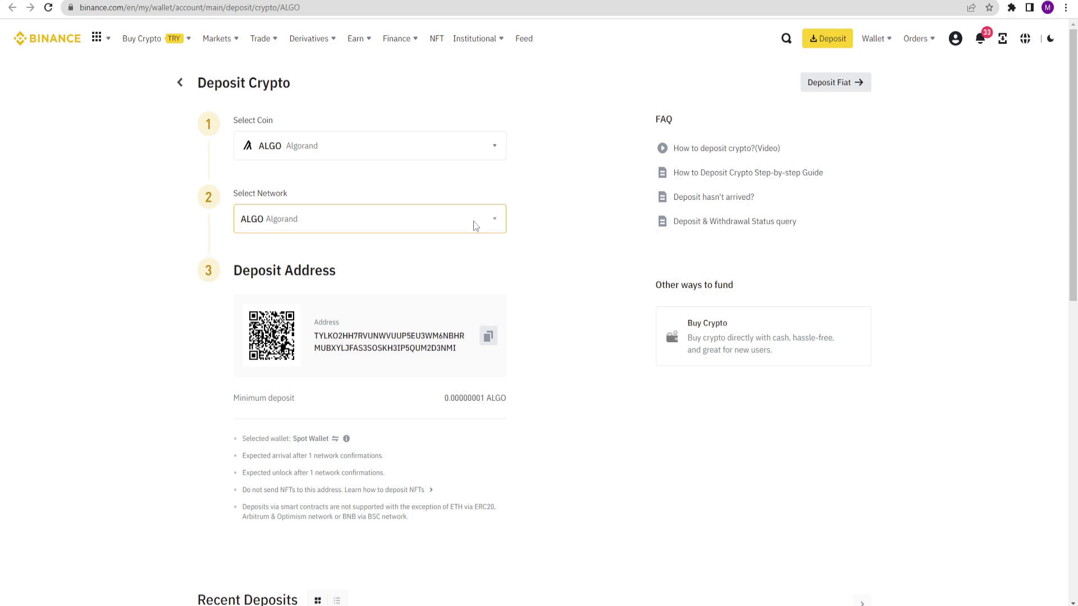
pyautogui.click(317, 225)
pyautogui.scroll(-1, 543, 278)
pyautogui.click(490, 278)
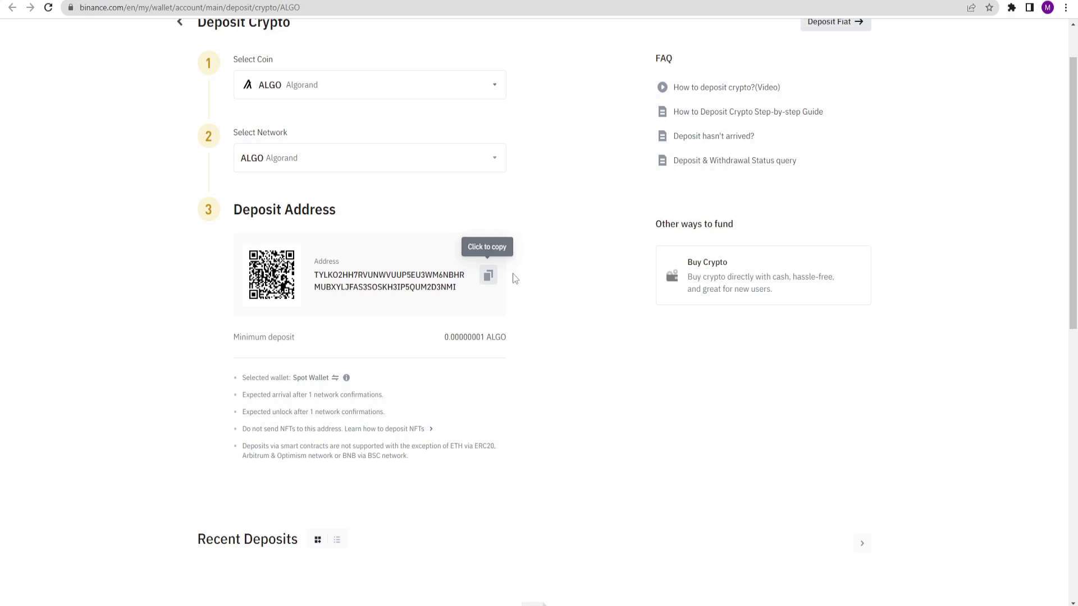
pyautogui.scroll(1, 542, 253)
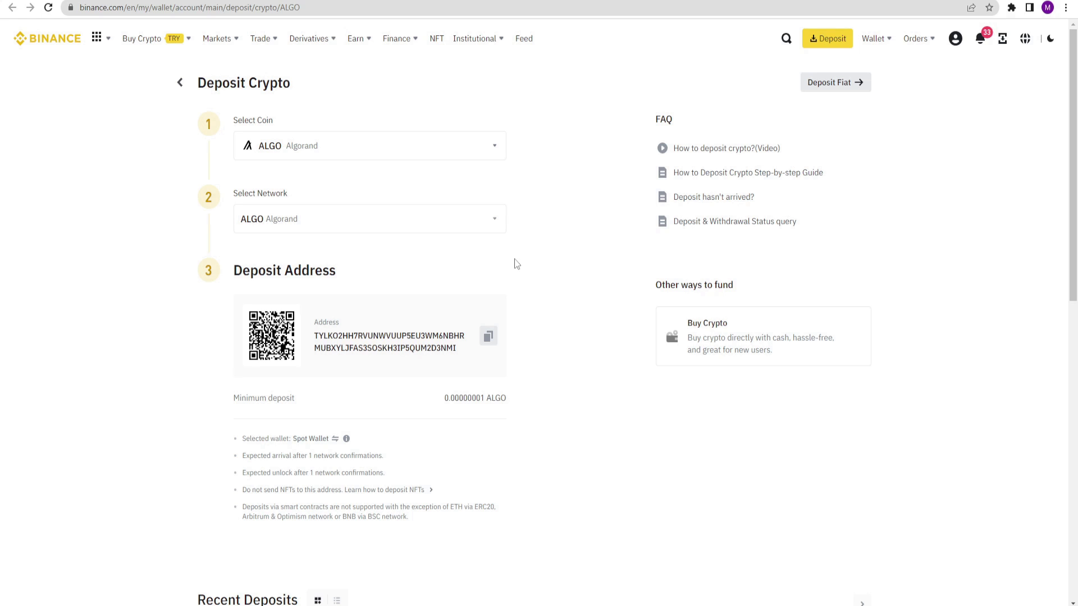
pyautogui.click(893, 123)
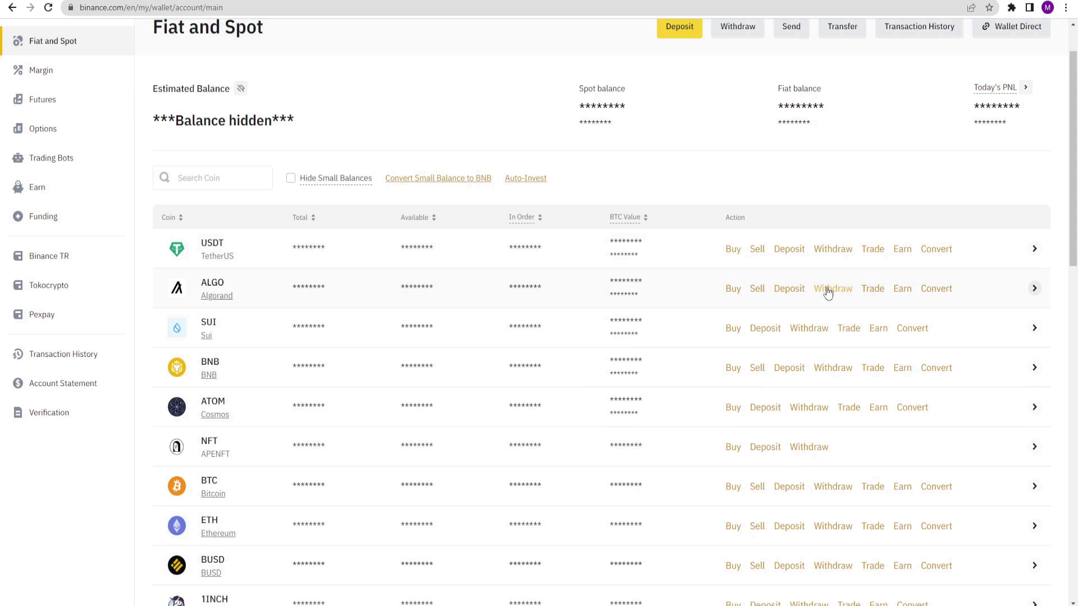
# Withdraw ALGO on the Algorand network with amount 50 and submit the request.
pyautogui.click(827, 288)
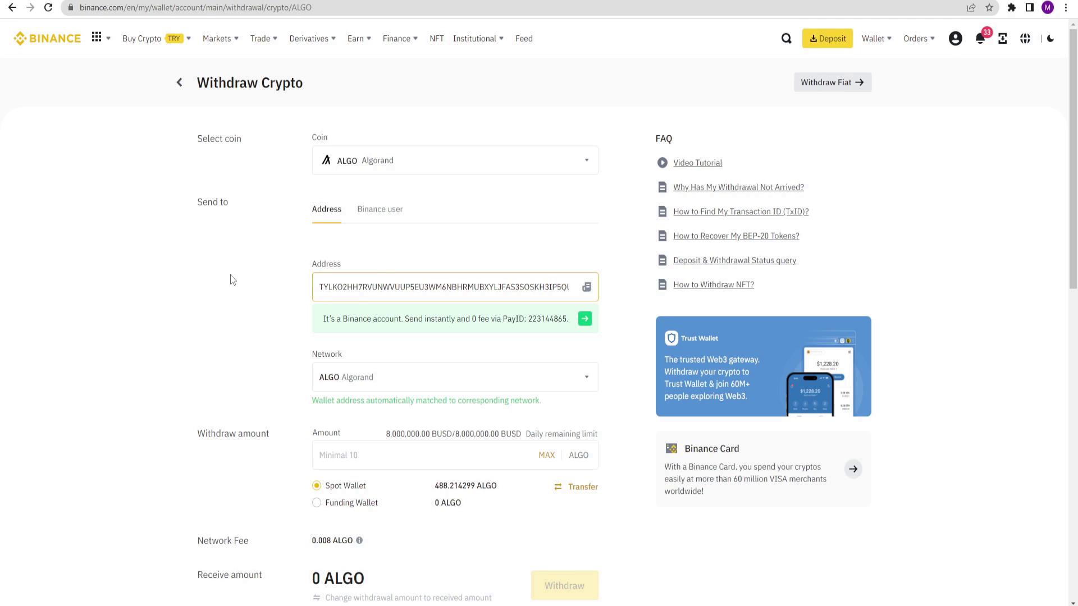
pyautogui.click(392, 379)
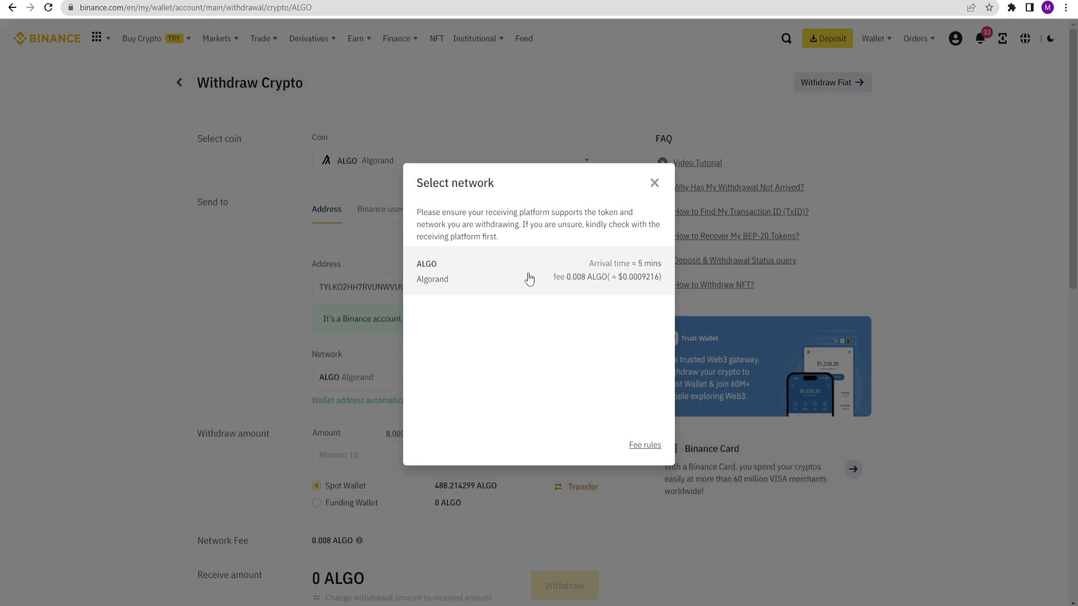
pyautogui.click(496, 279)
pyautogui.scroll(-2, 248, 335)
pyautogui.click(377, 331)
pyautogui.write('50')
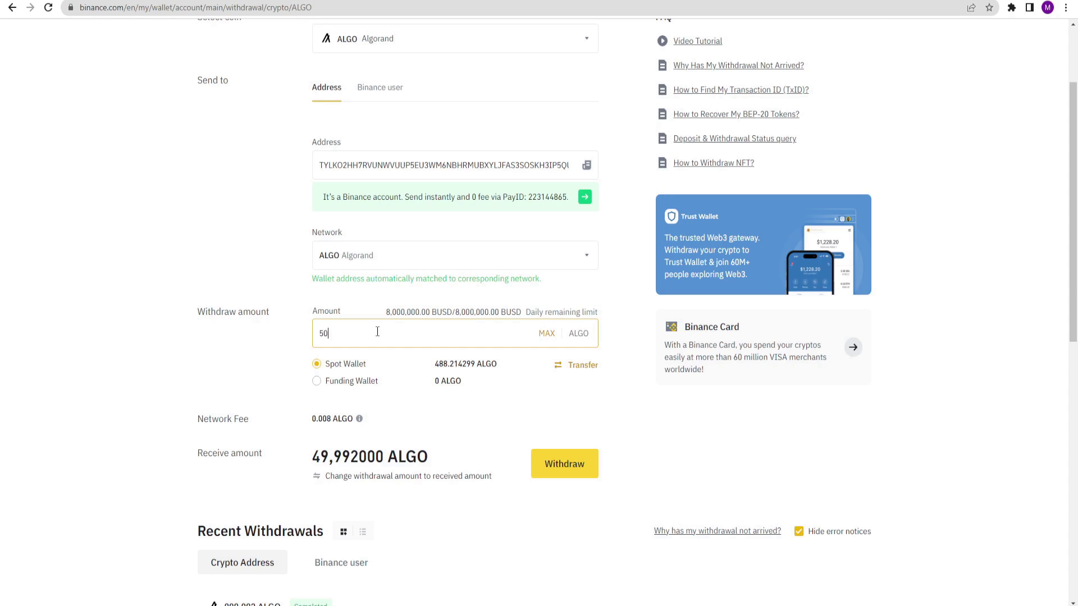
pyautogui.click(576, 474)
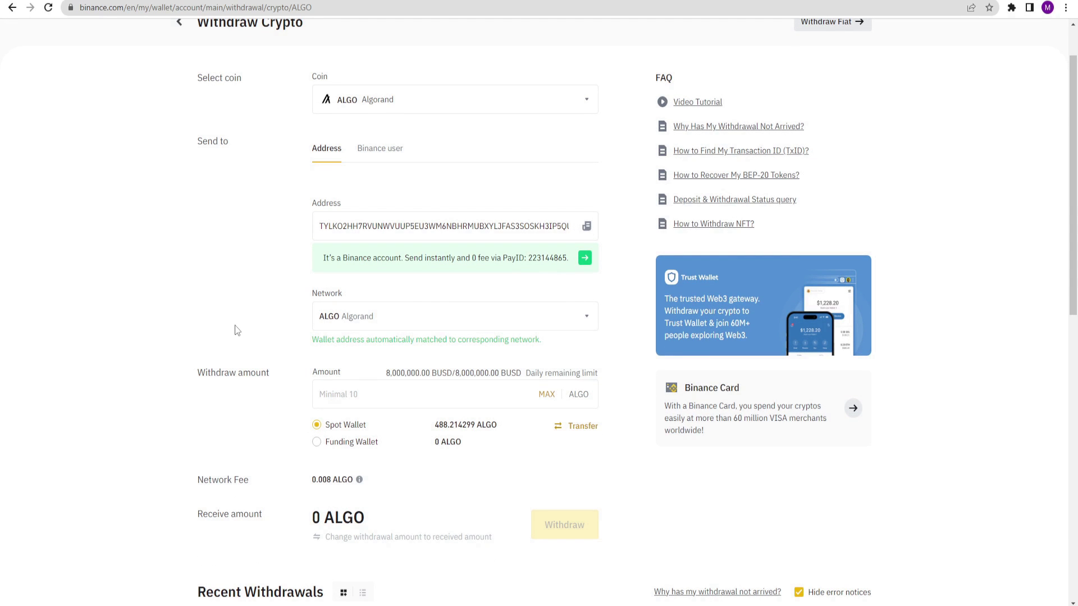
pyautogui.press('Tab')
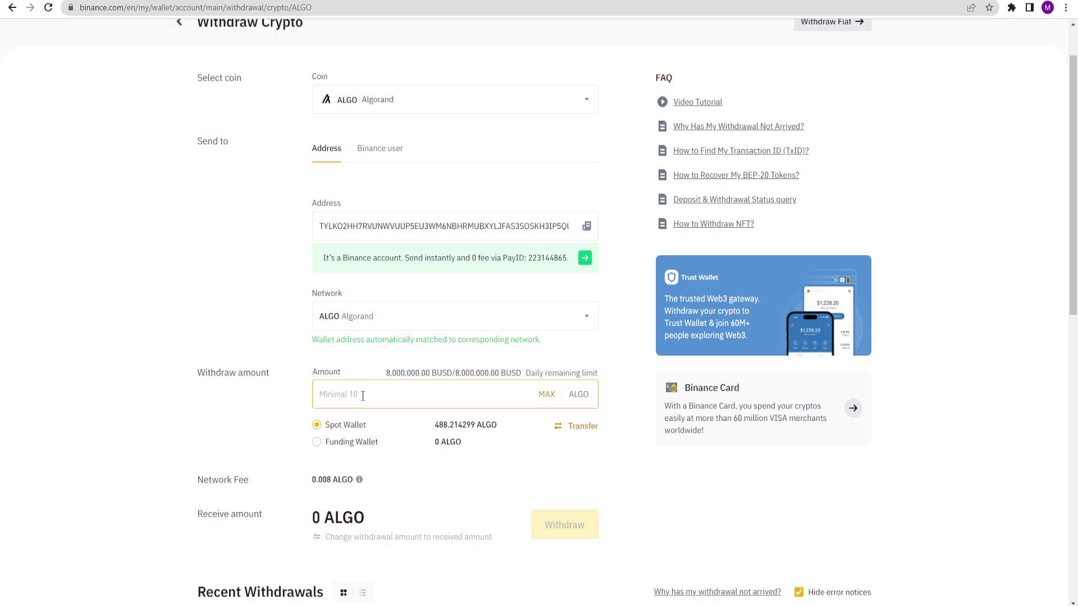
pyautogui.scroll(1, 362, 397)
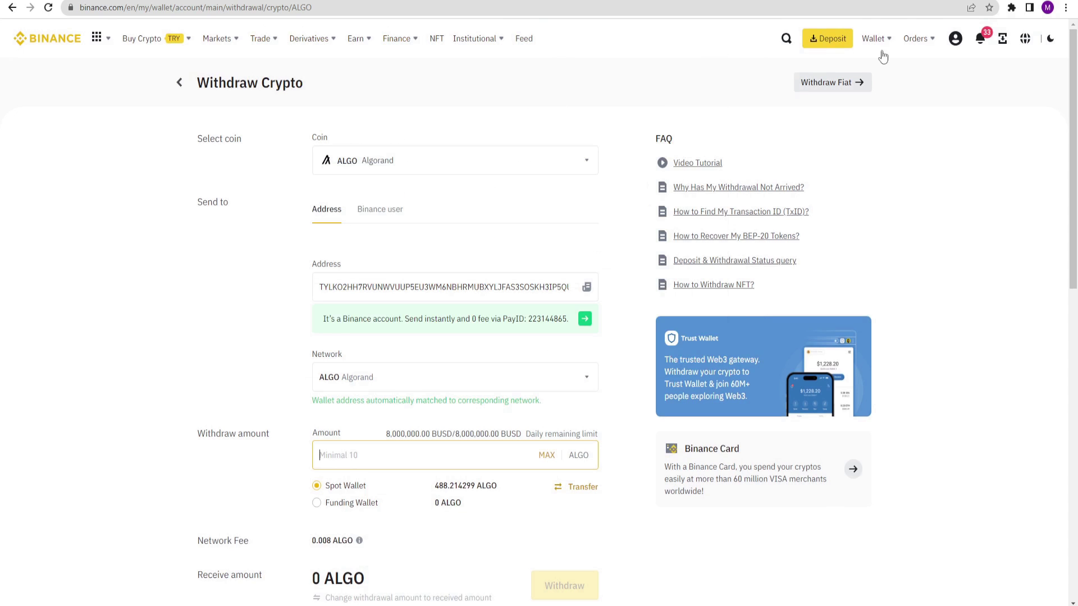
# Keep English in the language settings and move to the NFT marketplace.
pyautogui.click(1028, 39)
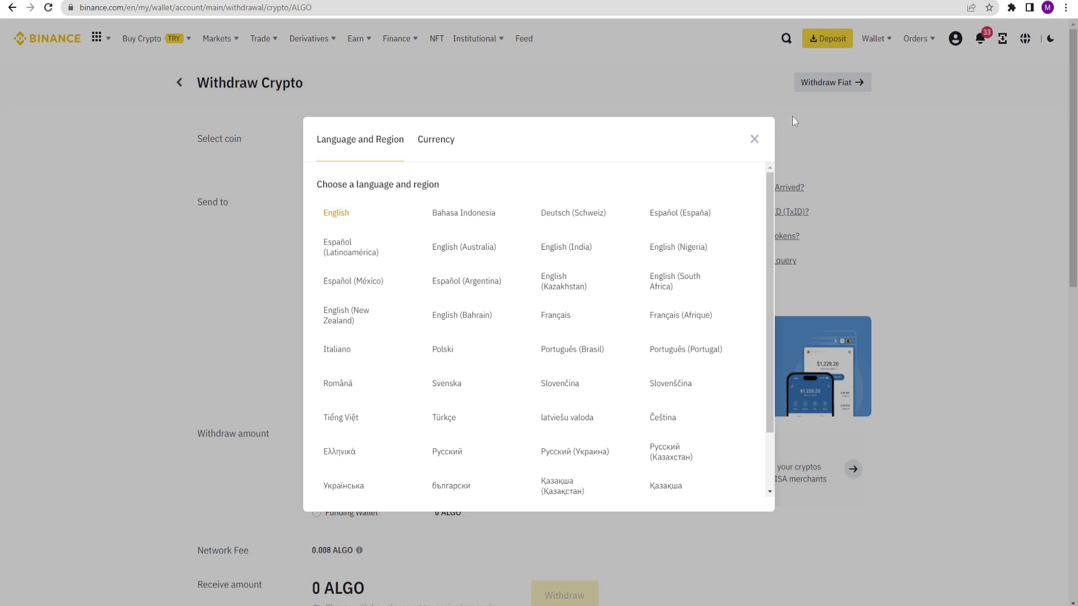
pyautogui.click(359, 240)
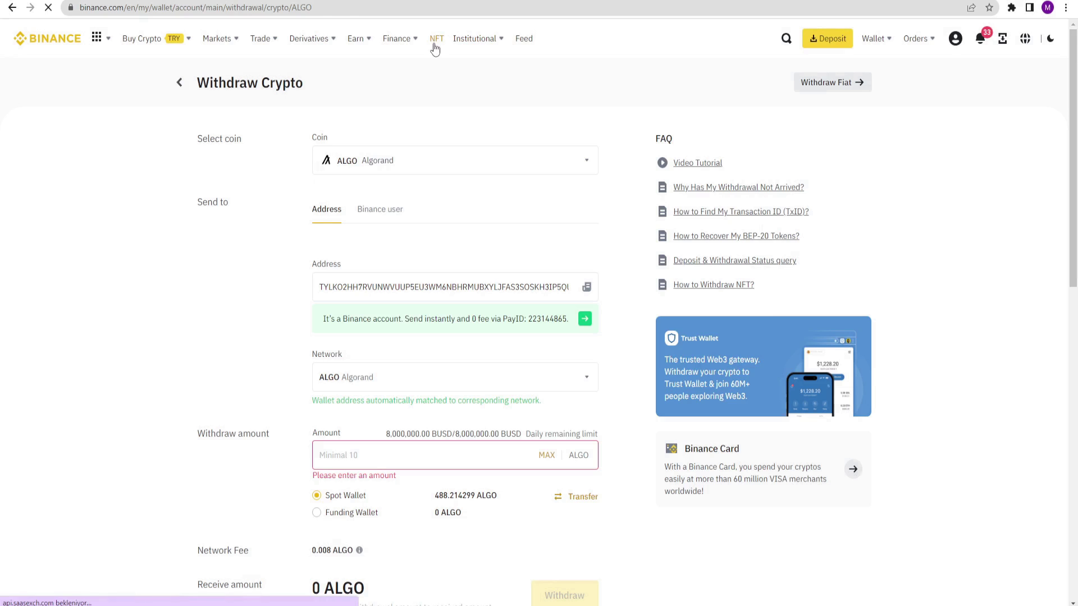
pyautogui.click(435, 47)
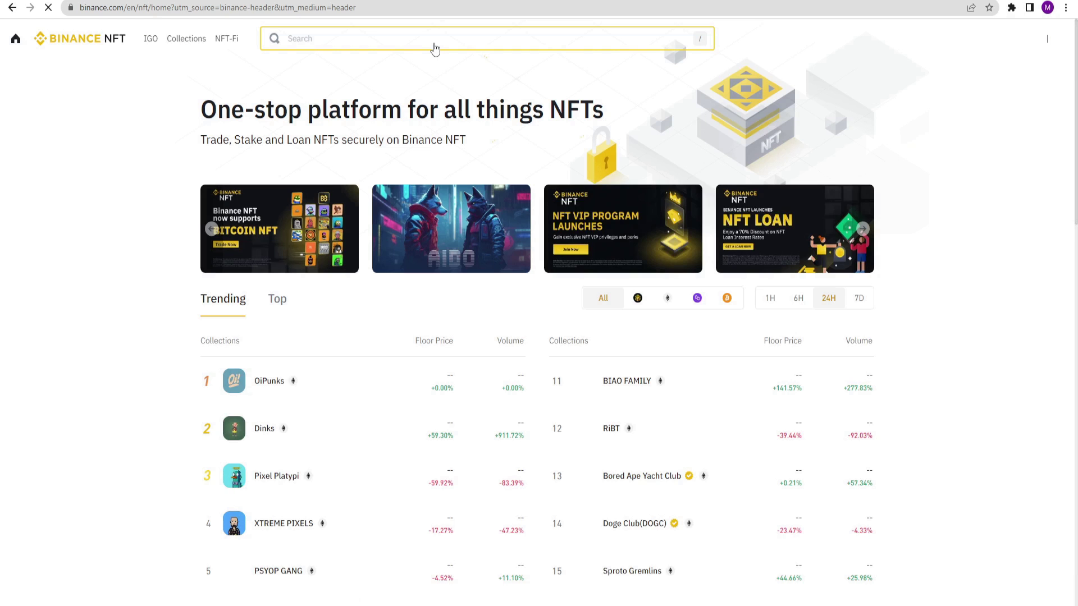
pyautogui.scroll(-2, 512, 351)
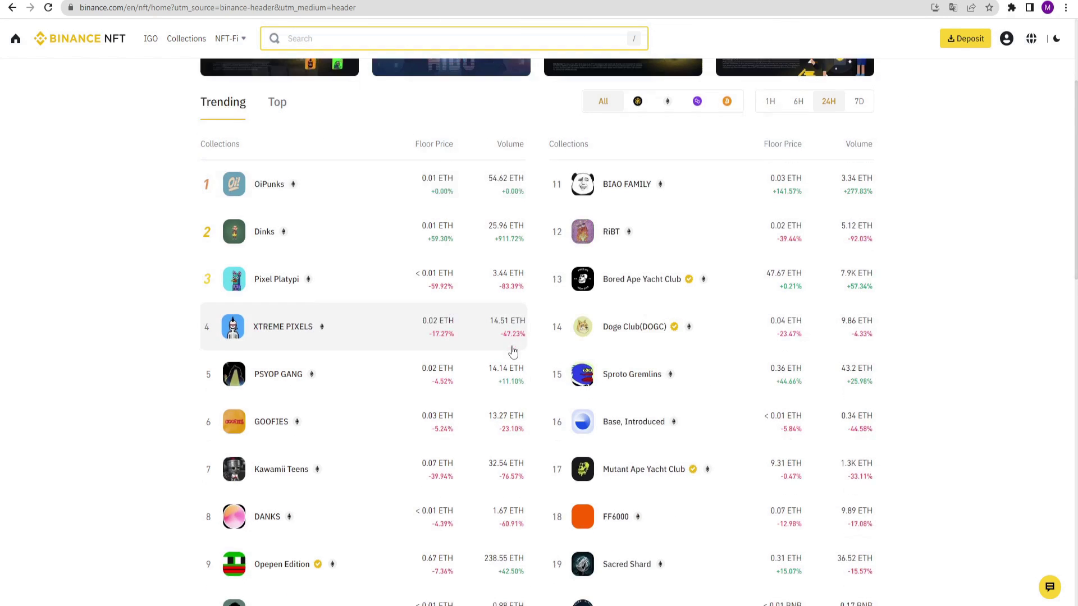
pyautogui.scroll(-2, 513, 351)
pyautogui.scroll(-2, 512, 352)
pyautogui.scroll(-1, 493, 352)
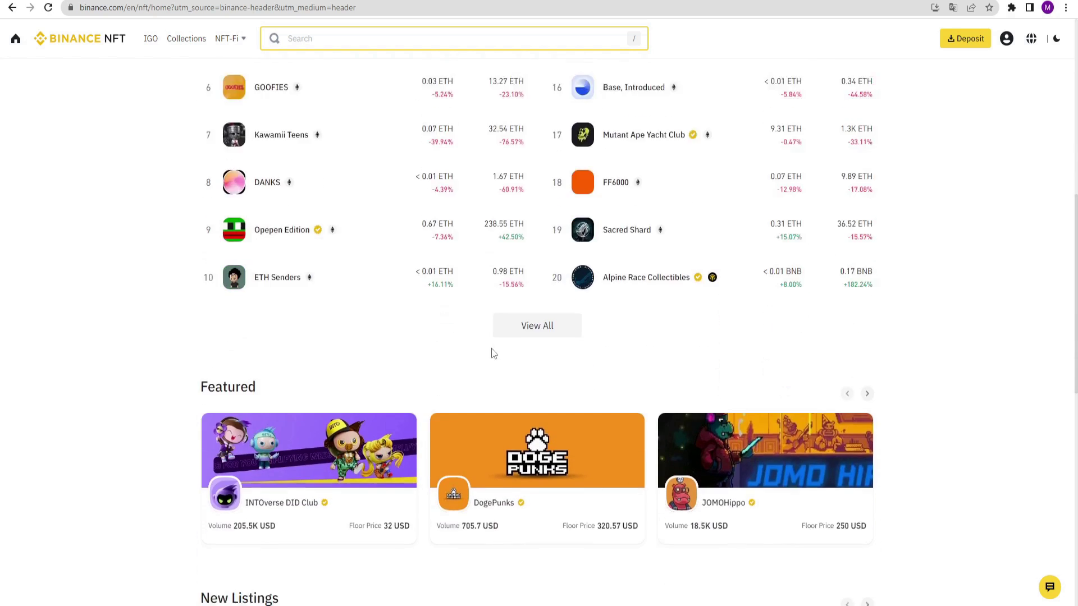
pyautogui.scroll(-2, 491, 352)
pyautogui.scroll(-3, 490, 353)
pyautogui.scroll(2, 486, 353)
pyautogui.scroll(3, 486, 354)
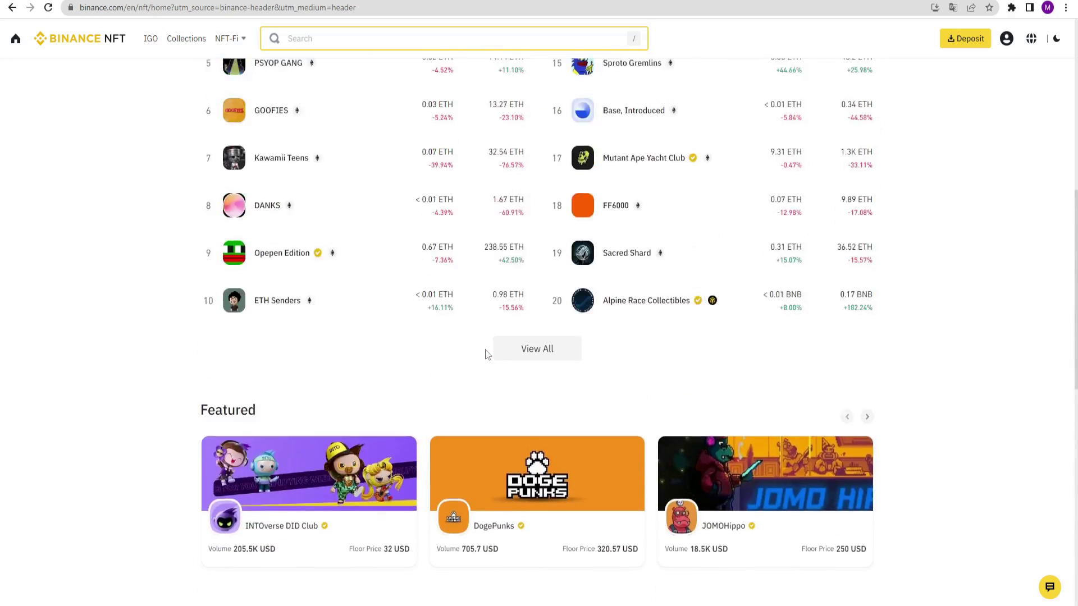
pyautogui.scroll(5, 486, 355)
pyautogui.scroll(2, 486, 355)
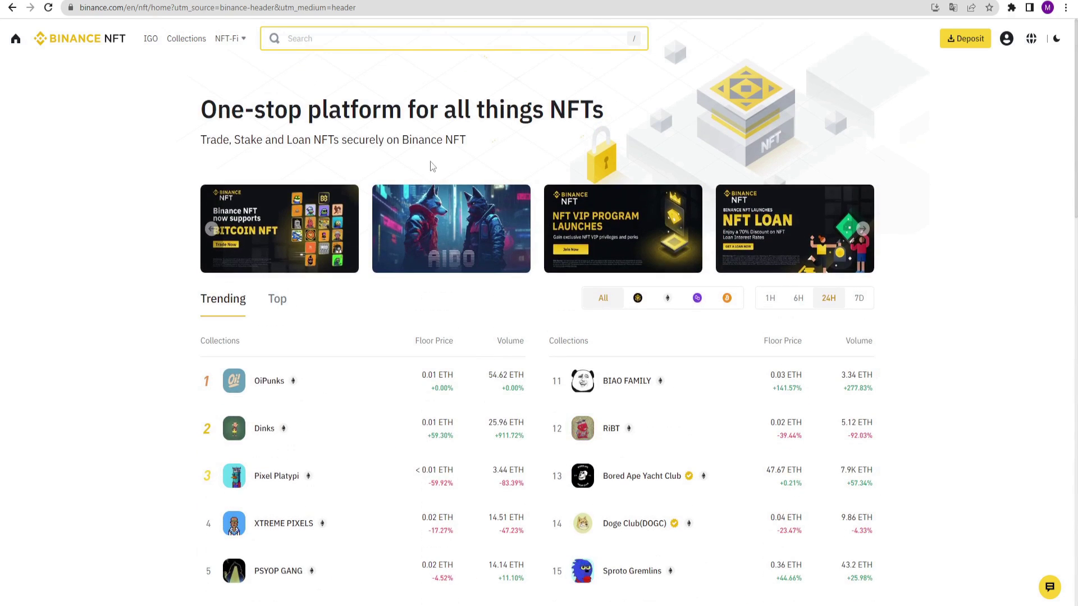